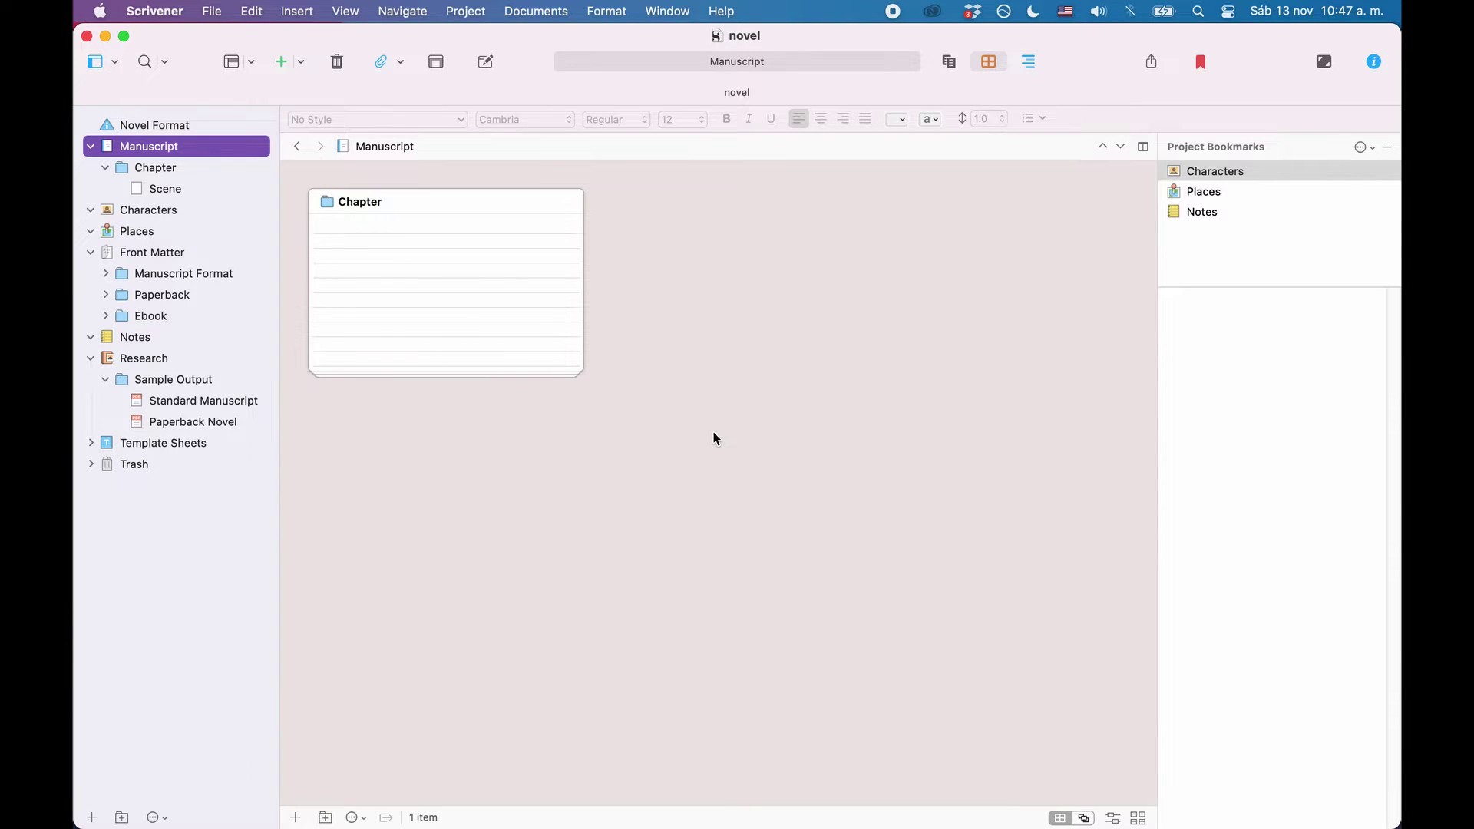
Select the Novel Format document in the binder and show the File menu.
{"action": "left_click", "coordinate": [186, 126]}
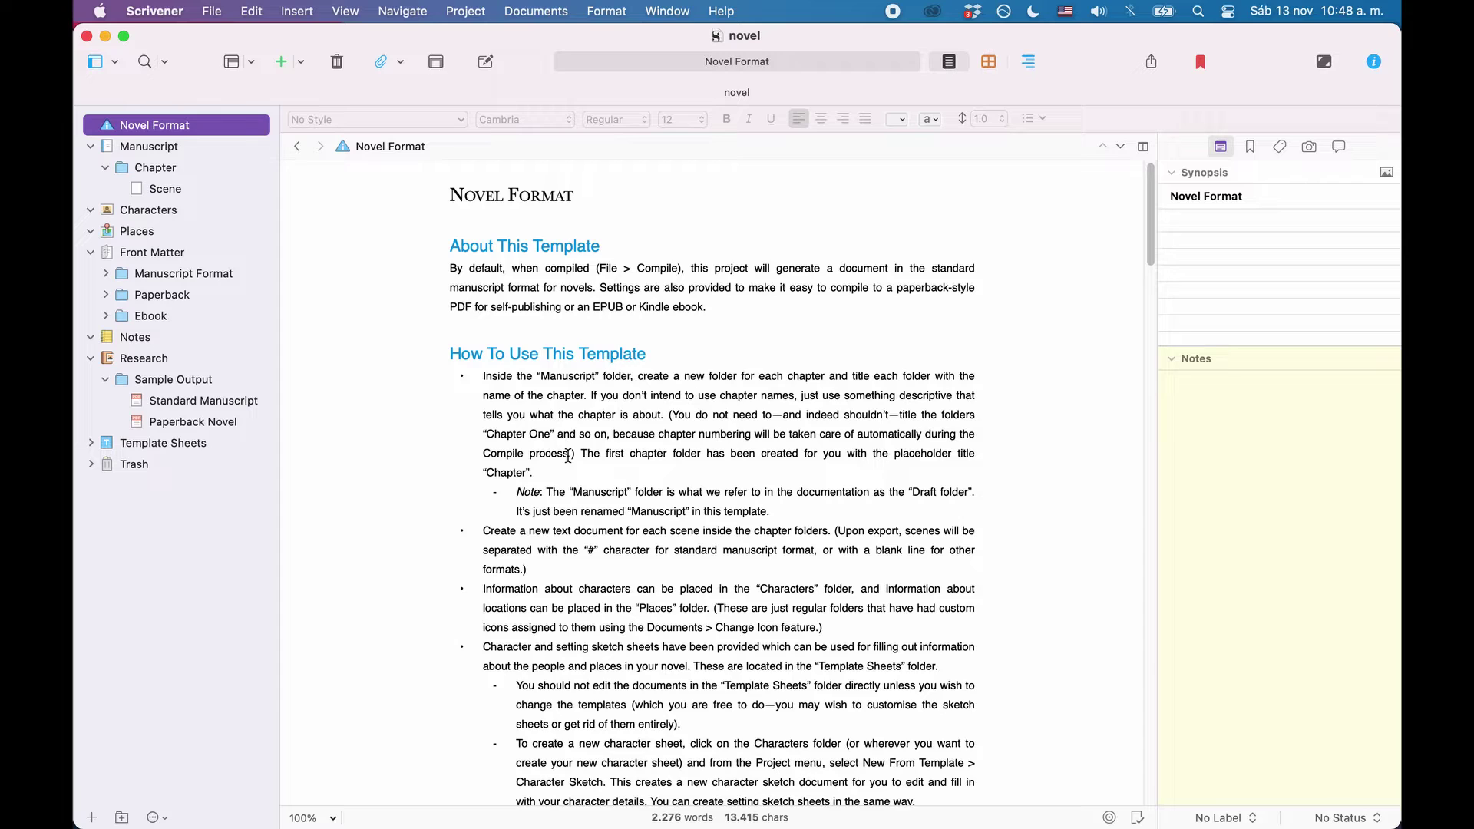
{"action": "left_click", "coordinate": [211, 11]}
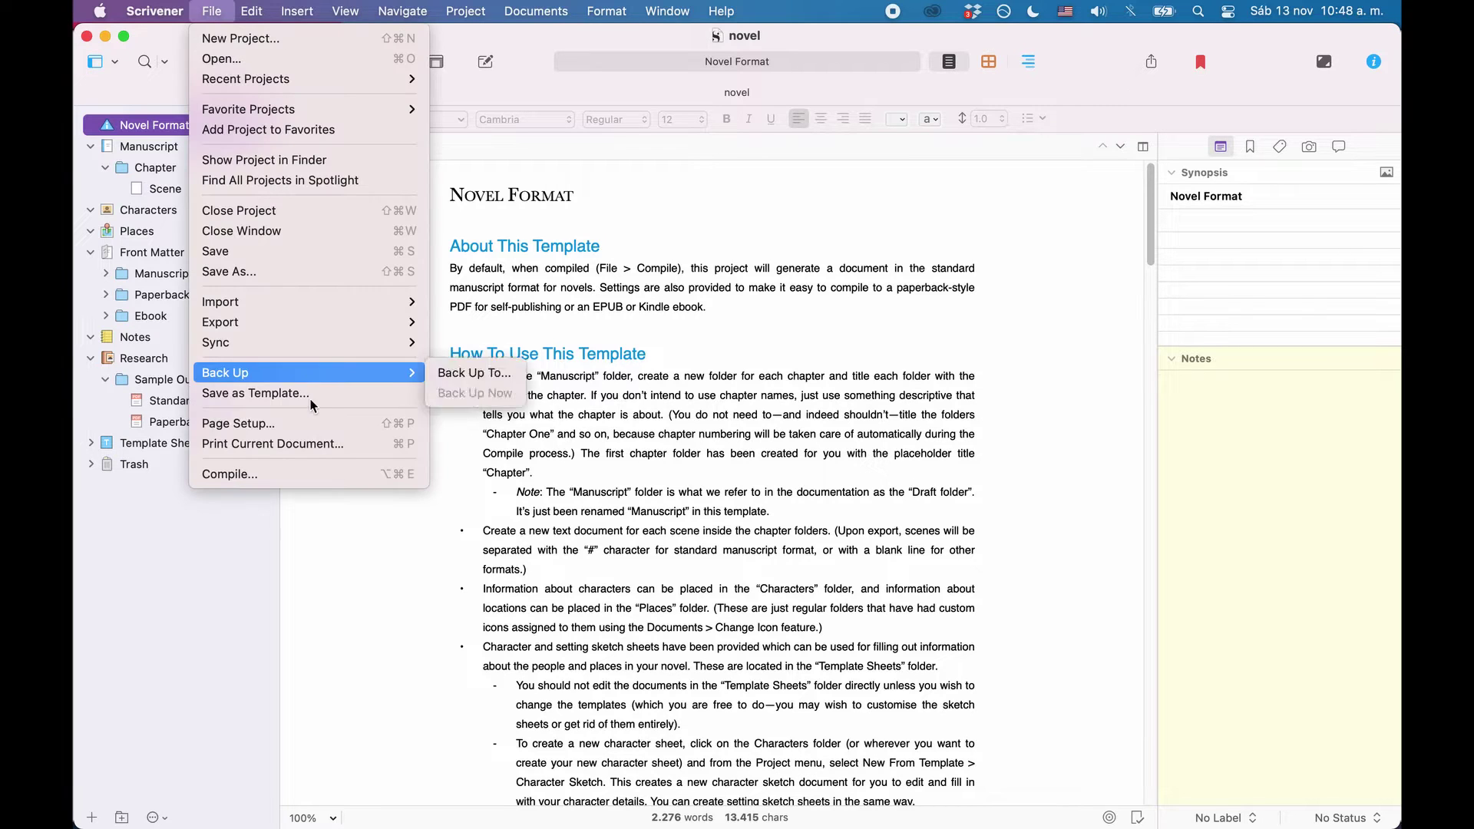
Open the Compile dialog and scroll through the available compile formats.
{"action": "left_click", "coordinate": [306, 473]}
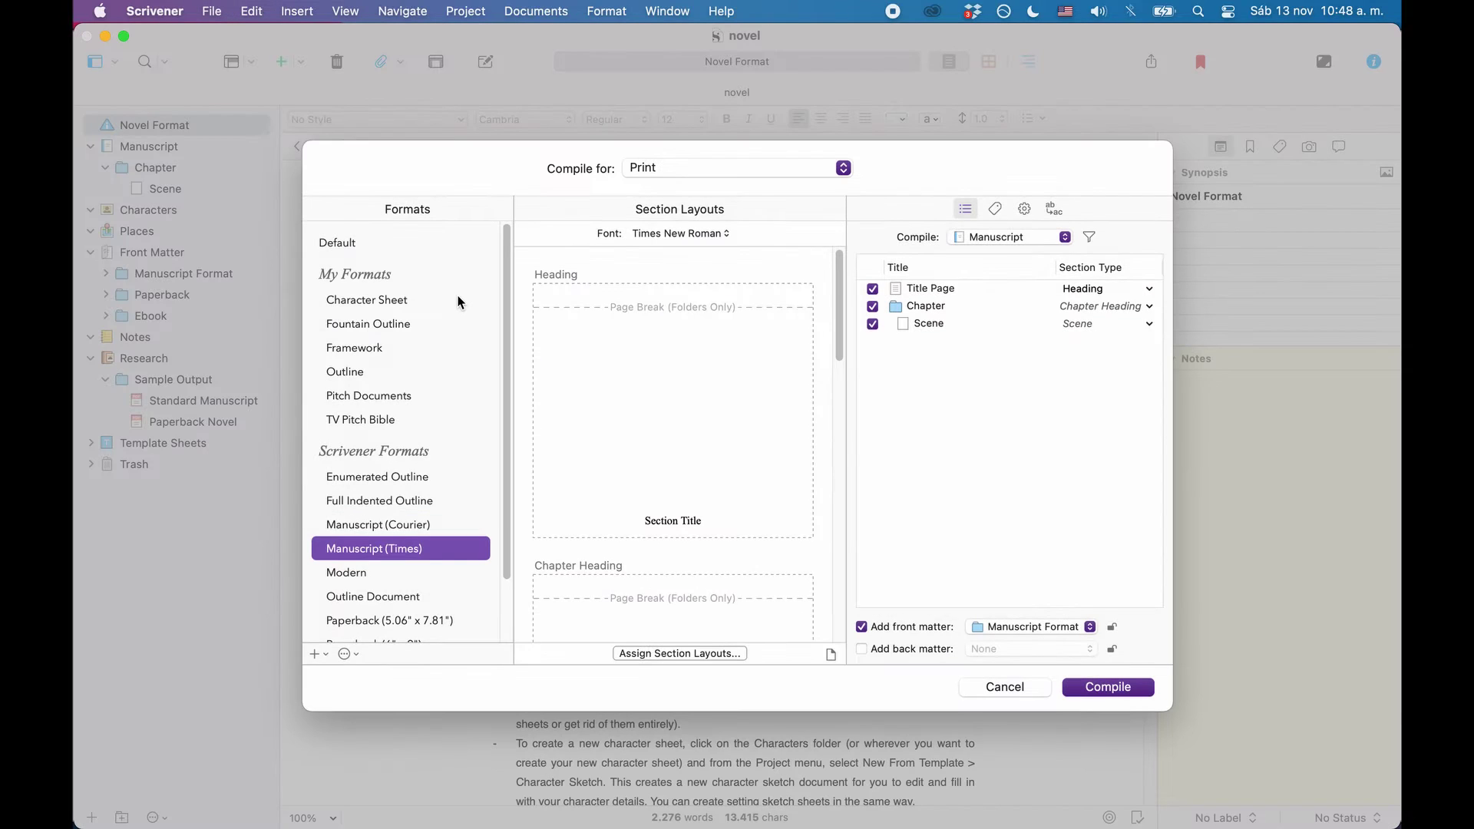
{"action": "scroll", "coordinate": [381, 467], "scroll_direction": "down", "scroll_amount": 3}
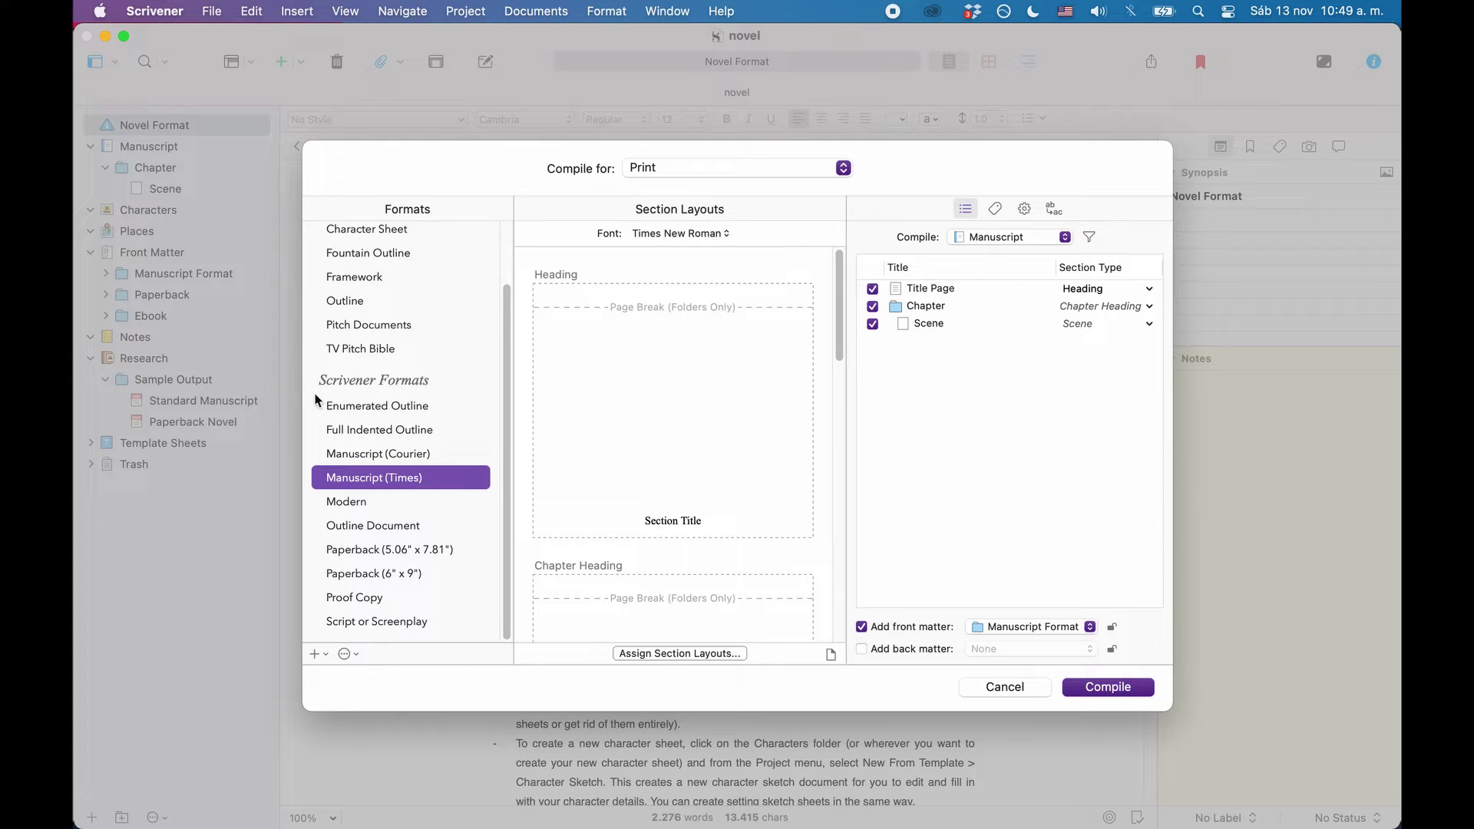
{"action": "scroll", "coordinate": [375, 412], "scroll_direction": "up", "scroll_amount": 3}
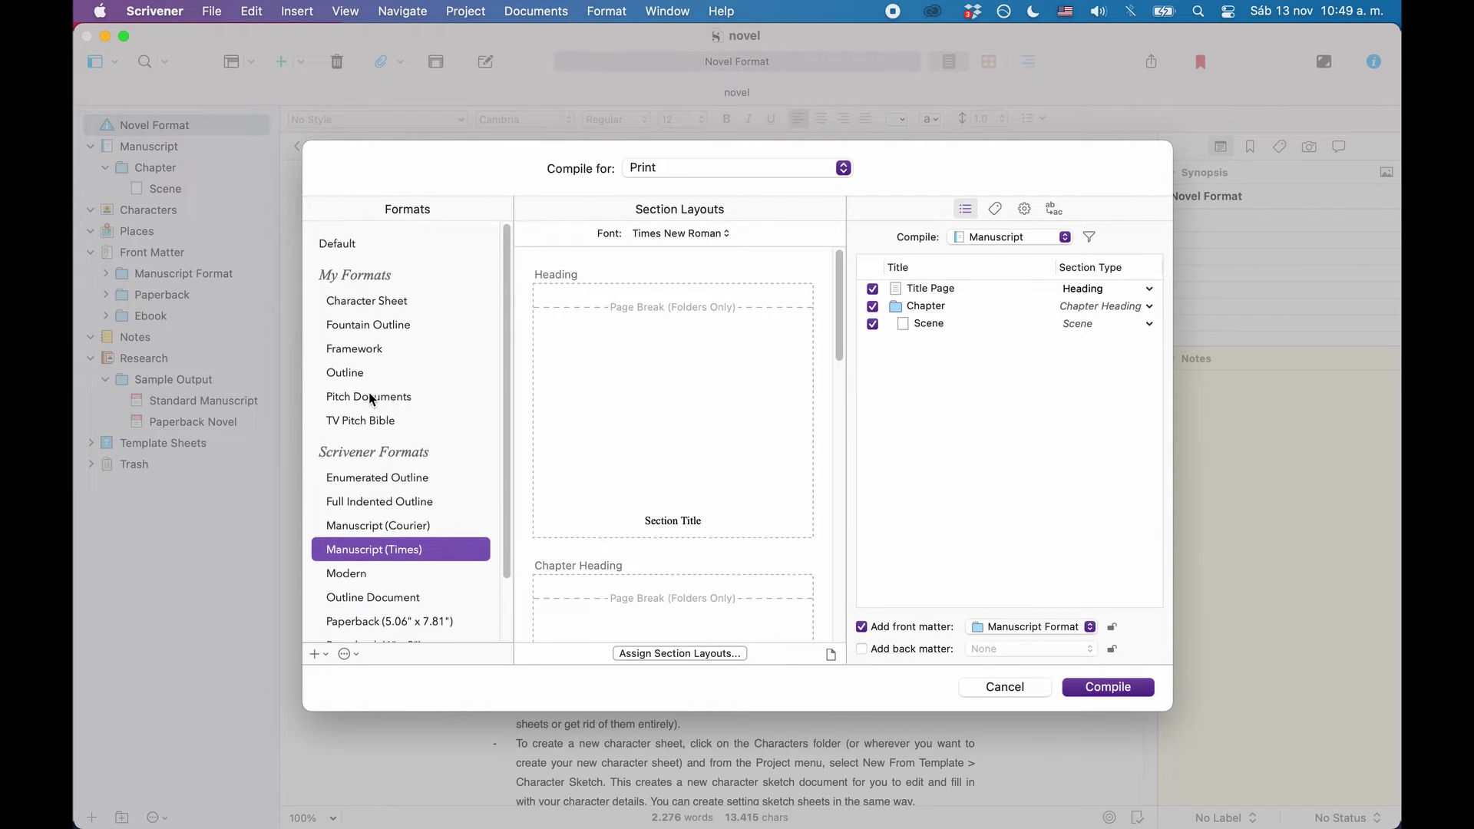
{"action": "left_click", "coordinate": [352, 246]}
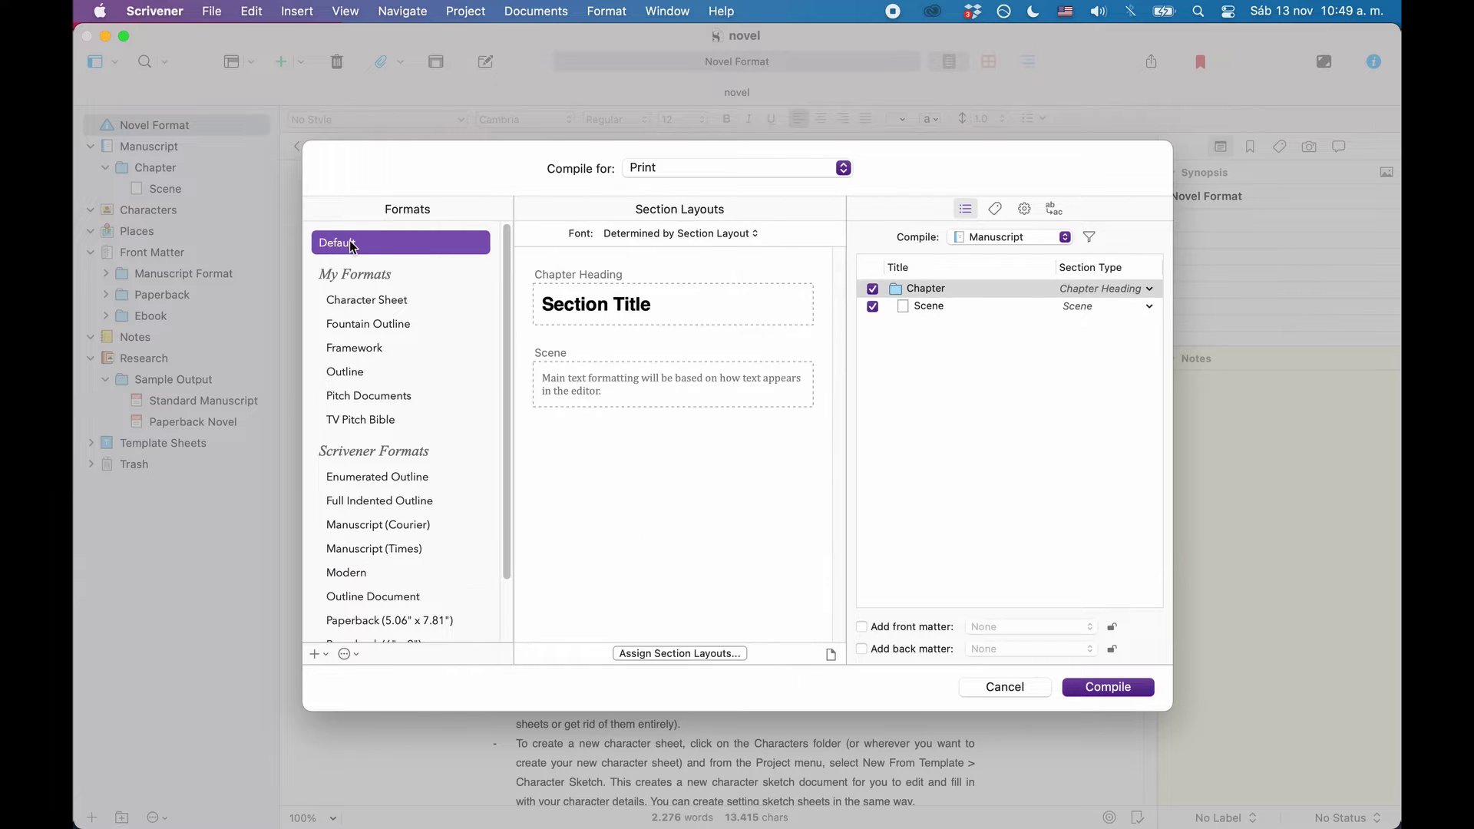
{"action": "scroll", "coordinate": [398, 242], "scroll_direction": "down", "scroll_amount": 3}
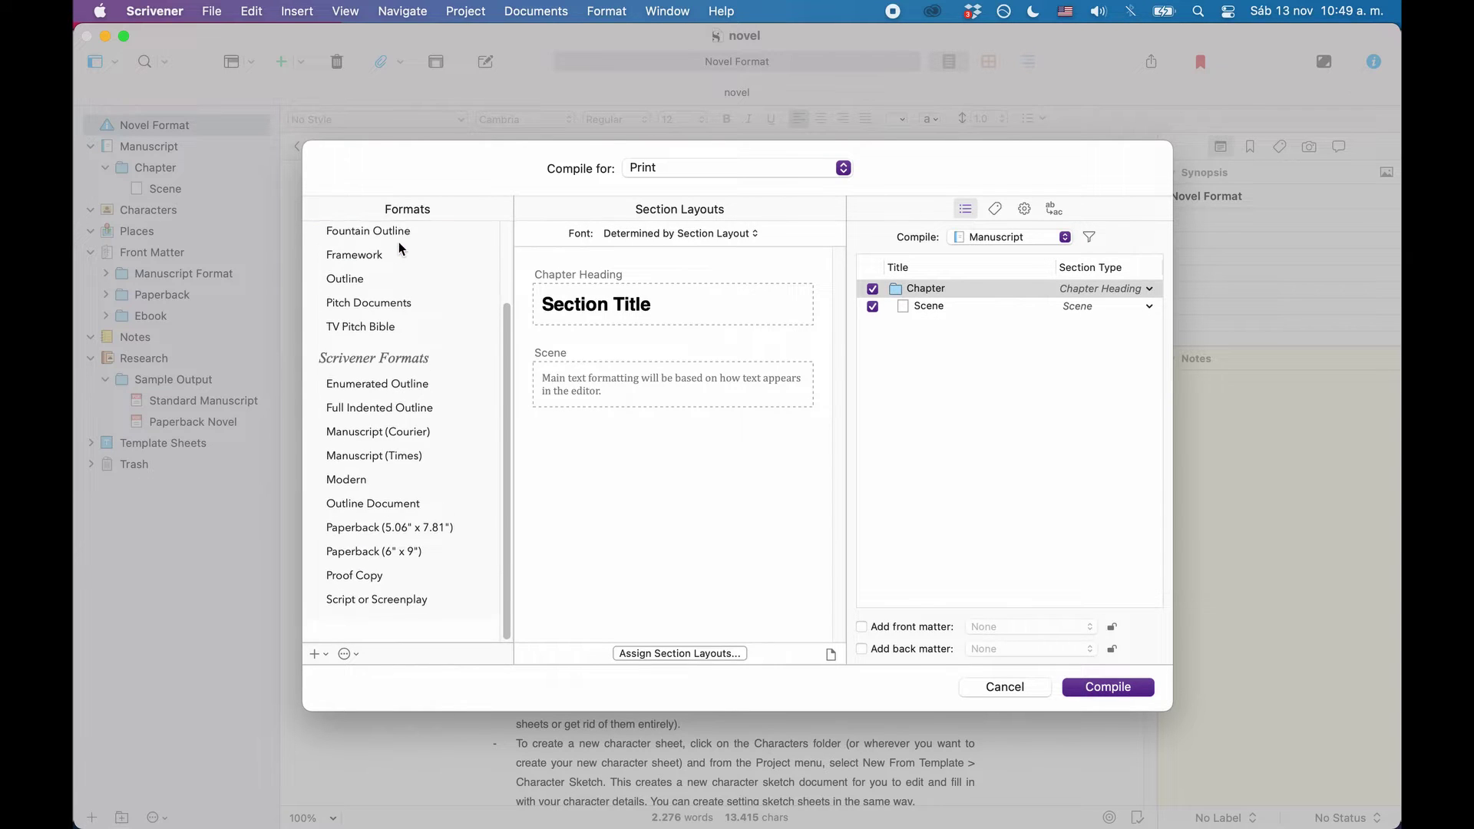
{"action": "left_click", "coordinate": [385, 409]}
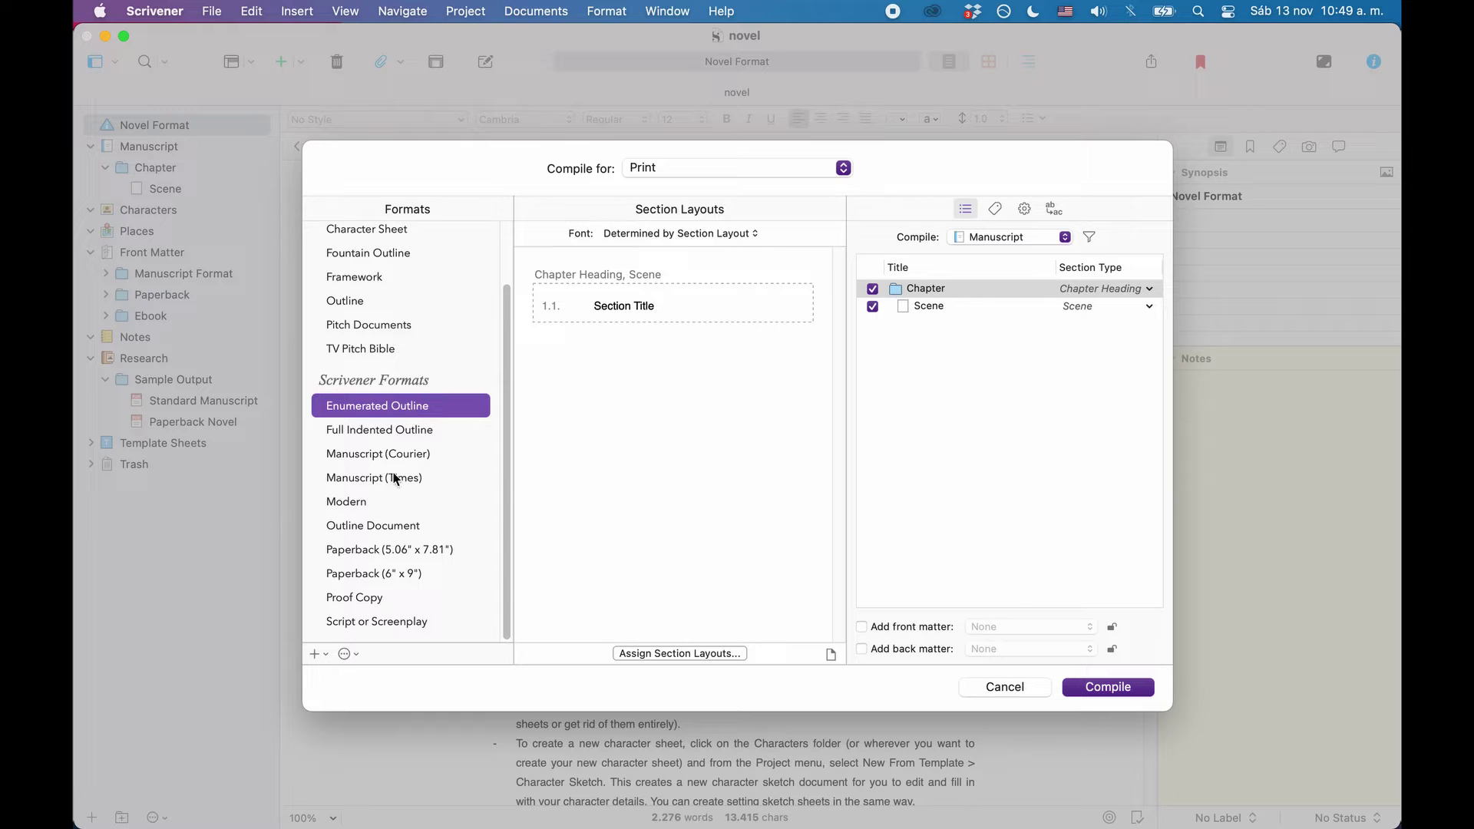
{"action": "left_click", "coordinate": [370, 477]}
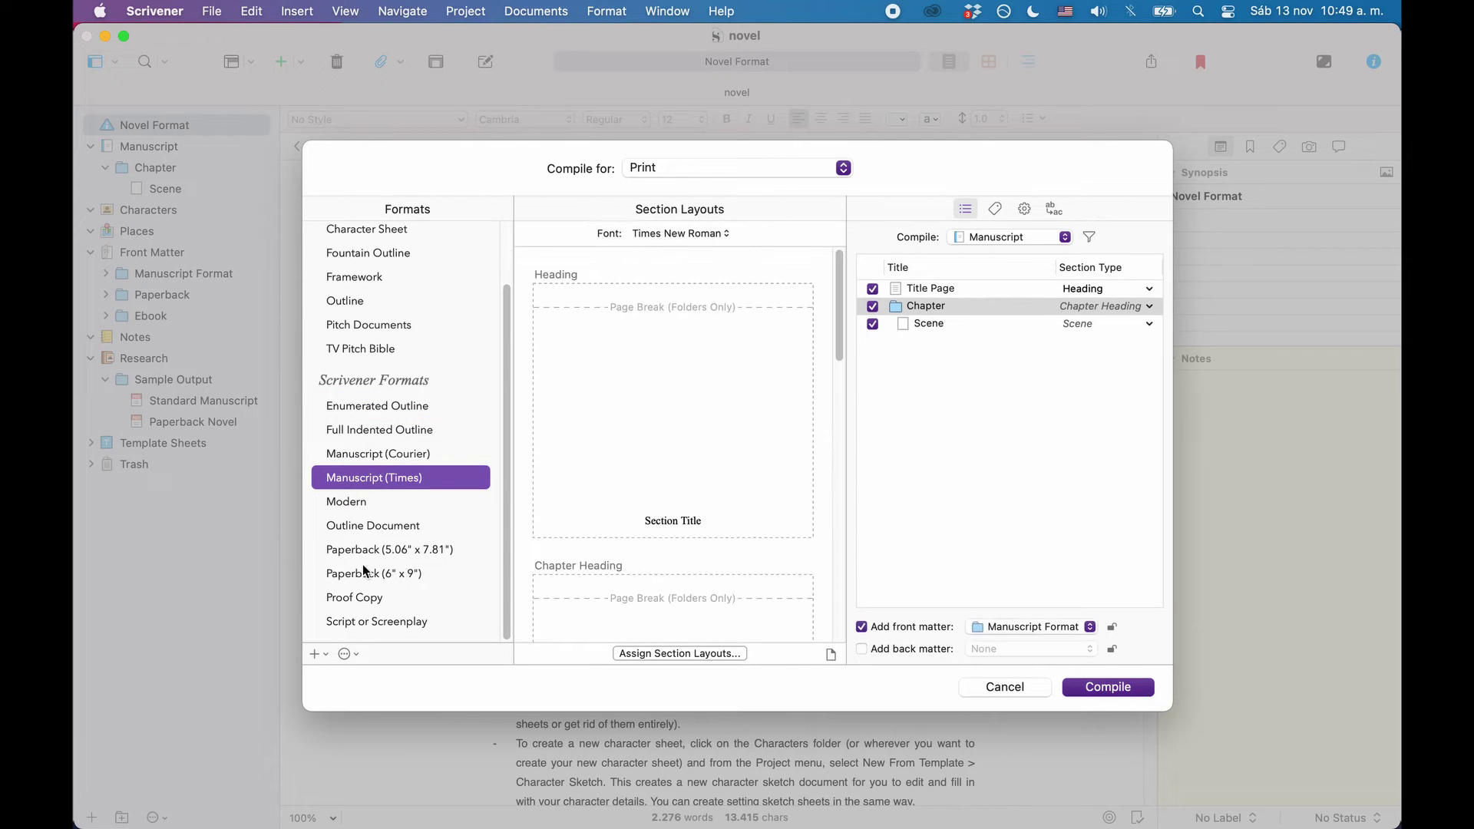
{"action": "left_click", "coordinate": [367, 597]}
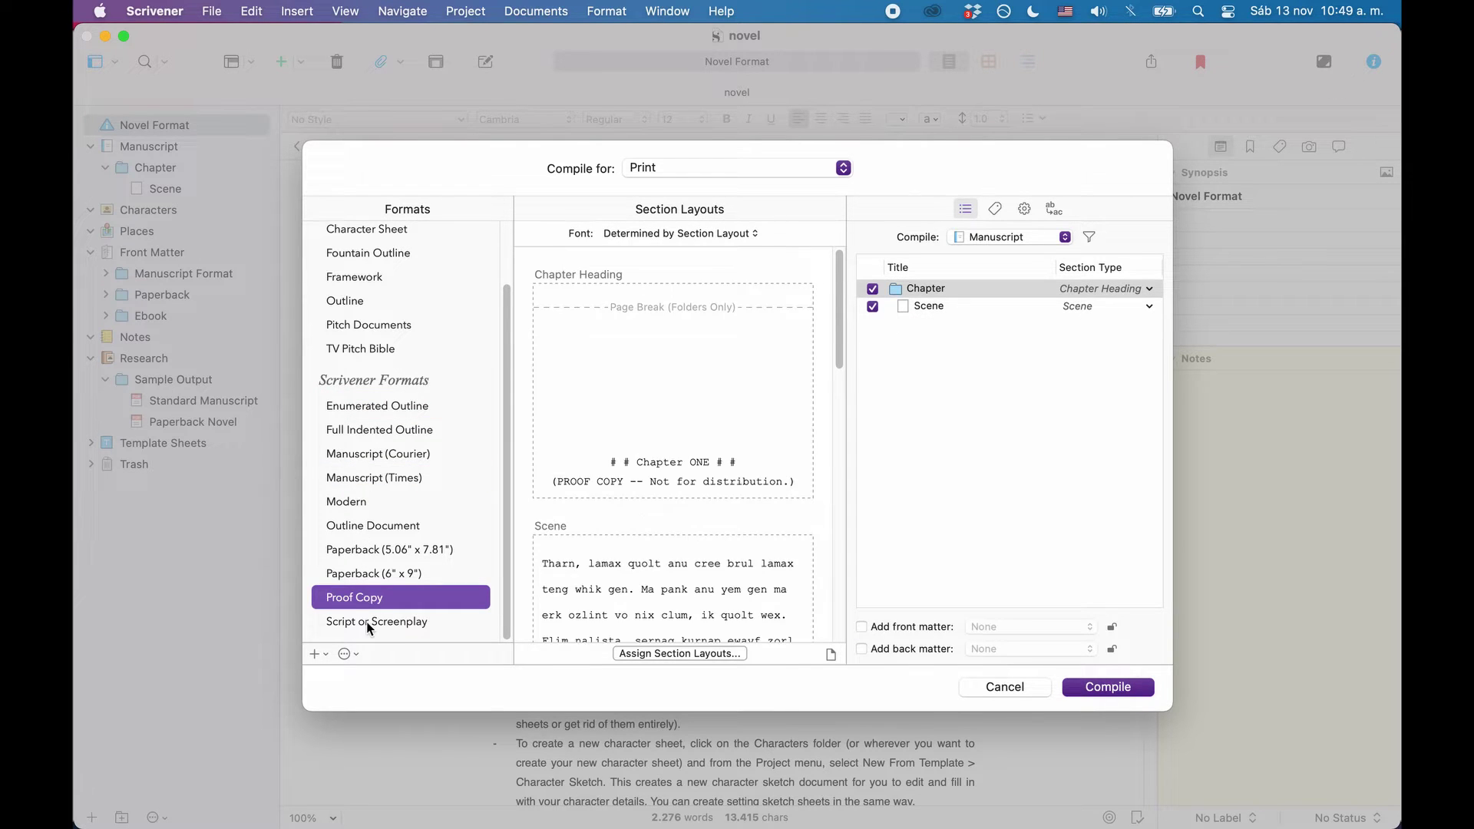
{"action": "left_click", "coordinate": [368, 623]}
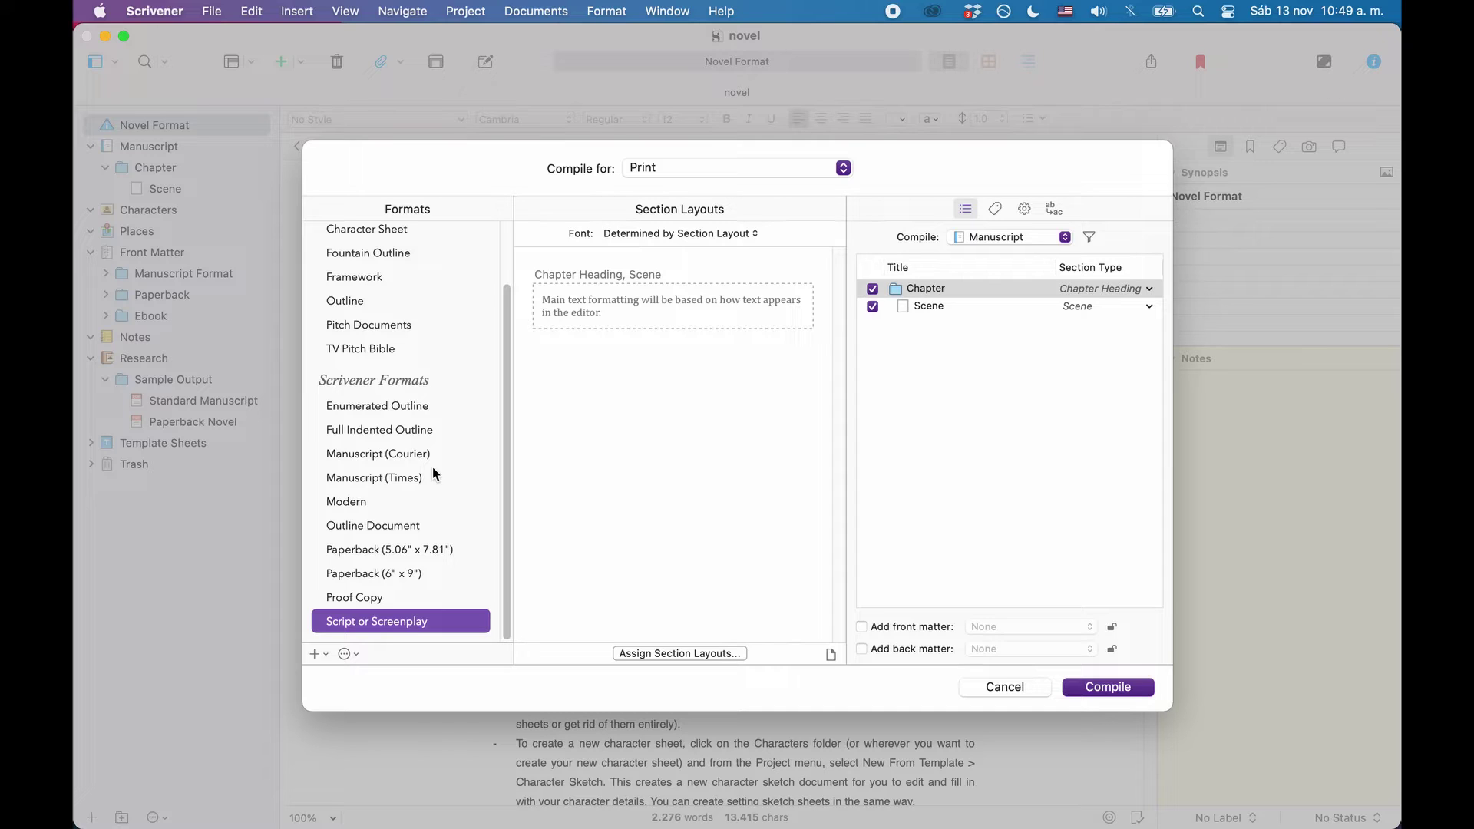
{"action": "left_click", "coordinate": [376, 478]}
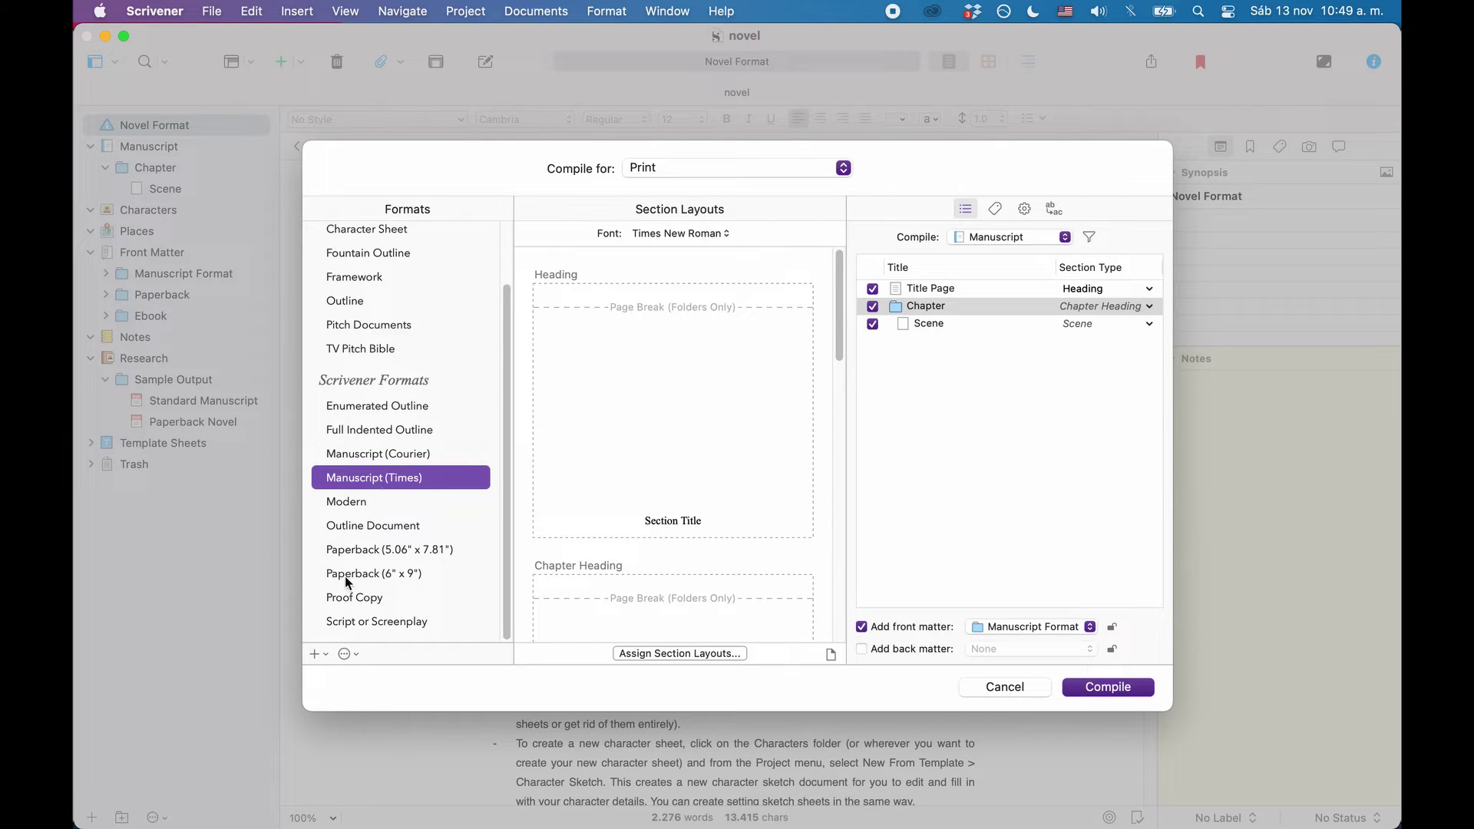
Try editing Manuscript (Times), cancel the duplicate prompt, and show the add-format options.
{"action": "double_click", "coordinate": [371, 479]}
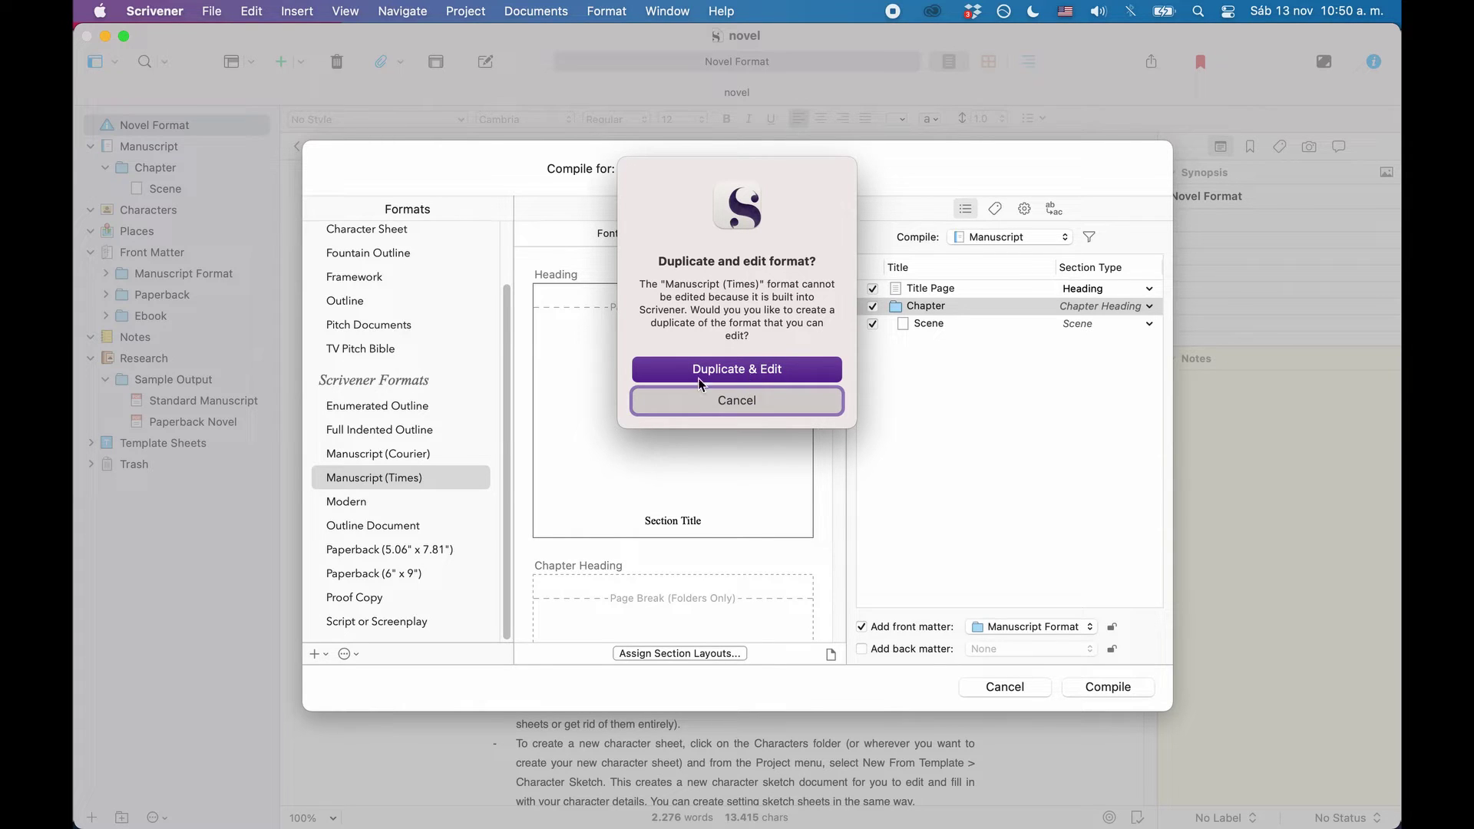
{"action": "left_click", "coordinate": [738, 401]}
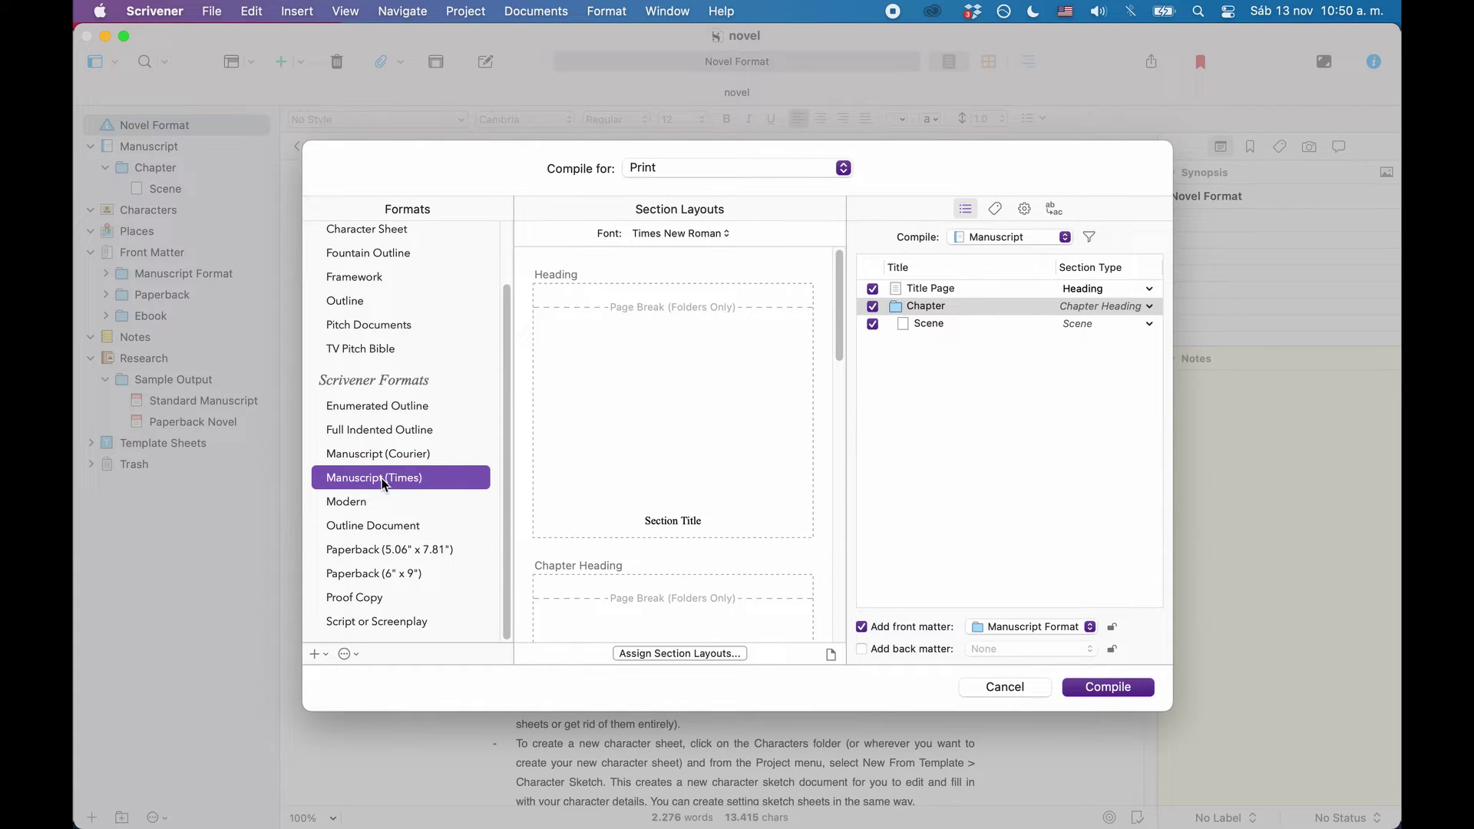
{"action": "left_click", "coordinate": [324, 659]}
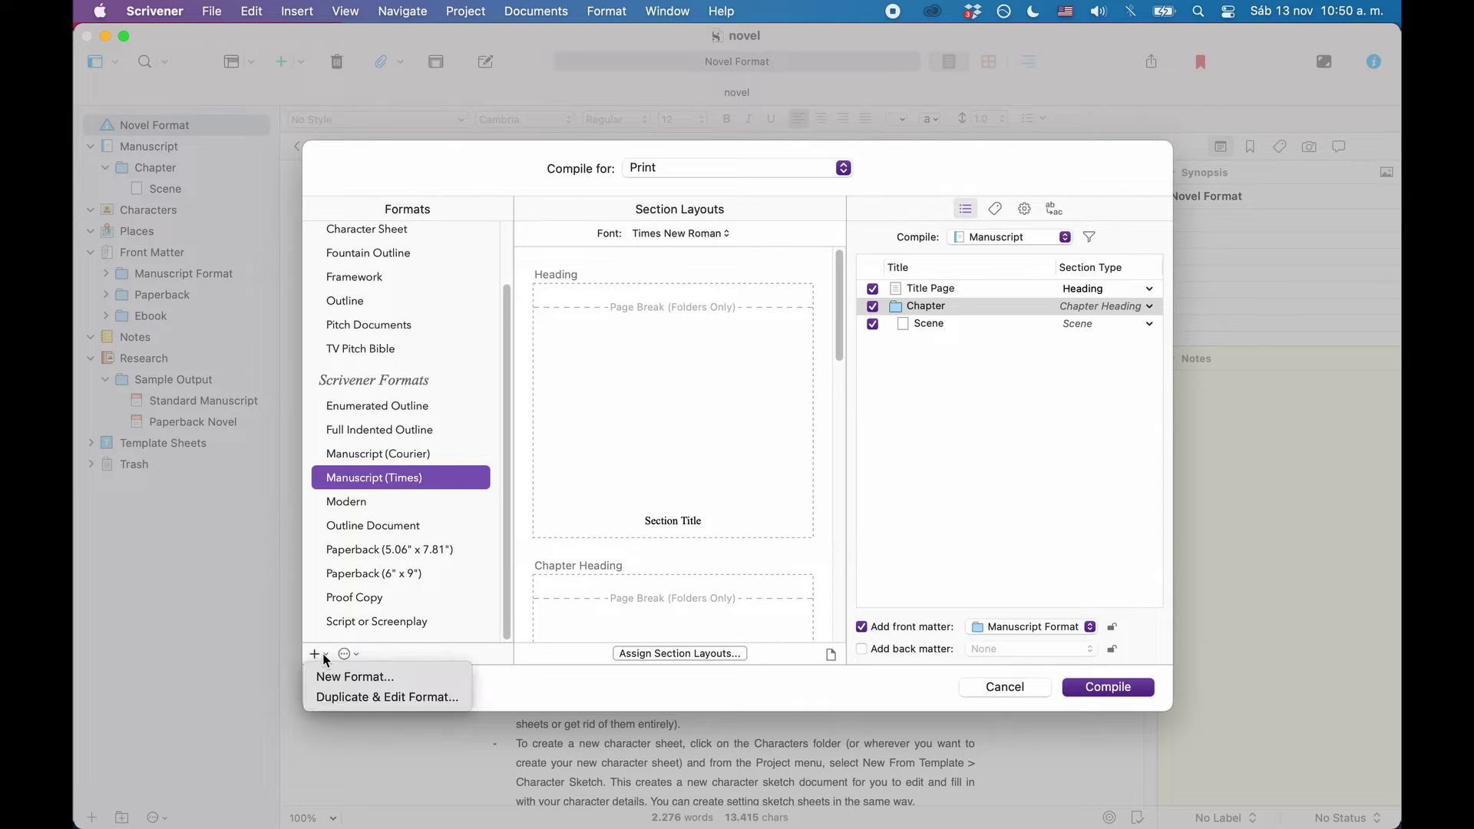
{"action": "left_click", "coordinate": [385, 696]}
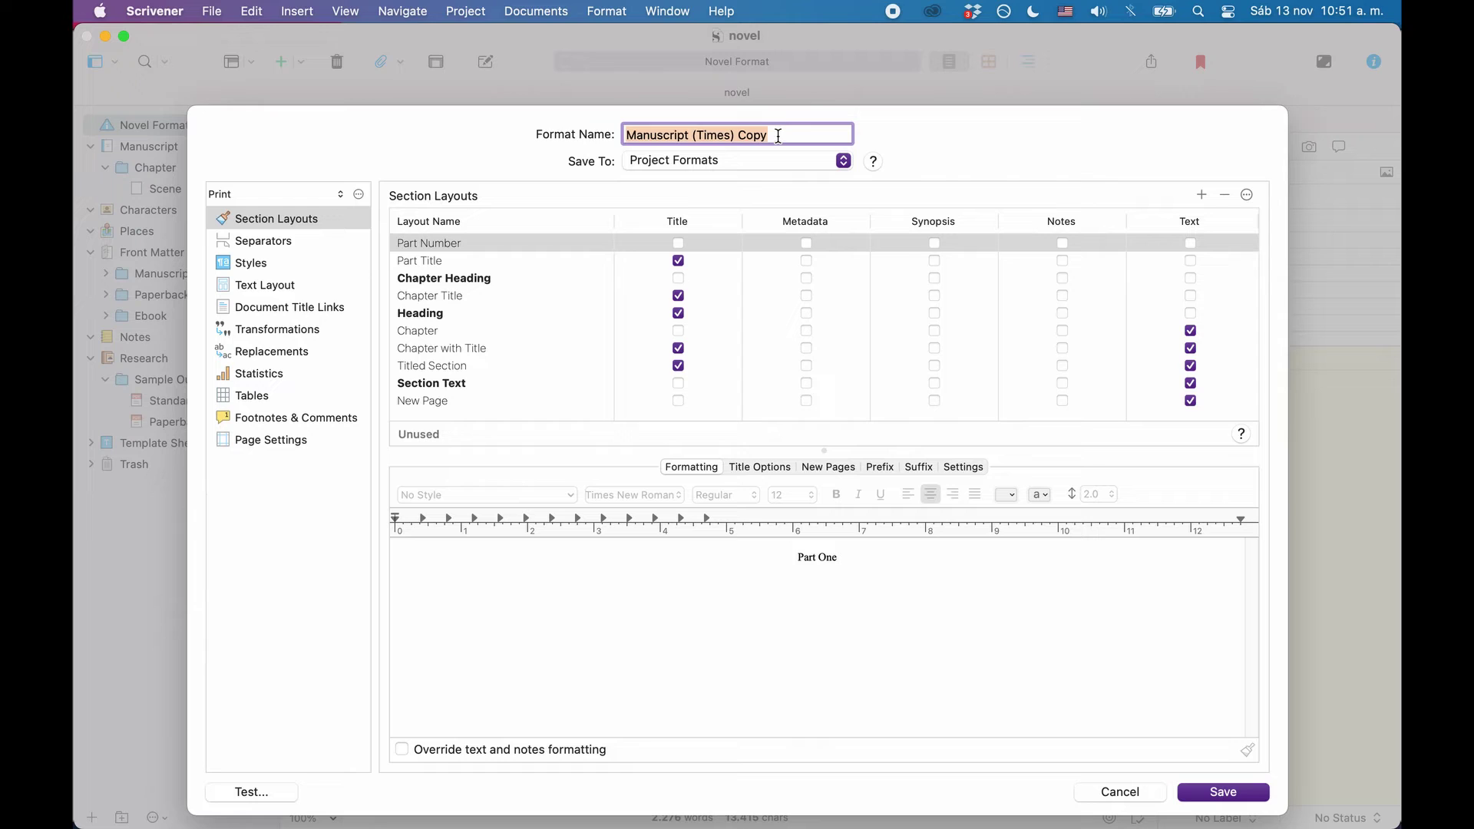
{"action": "type", "text": "My Manus"}
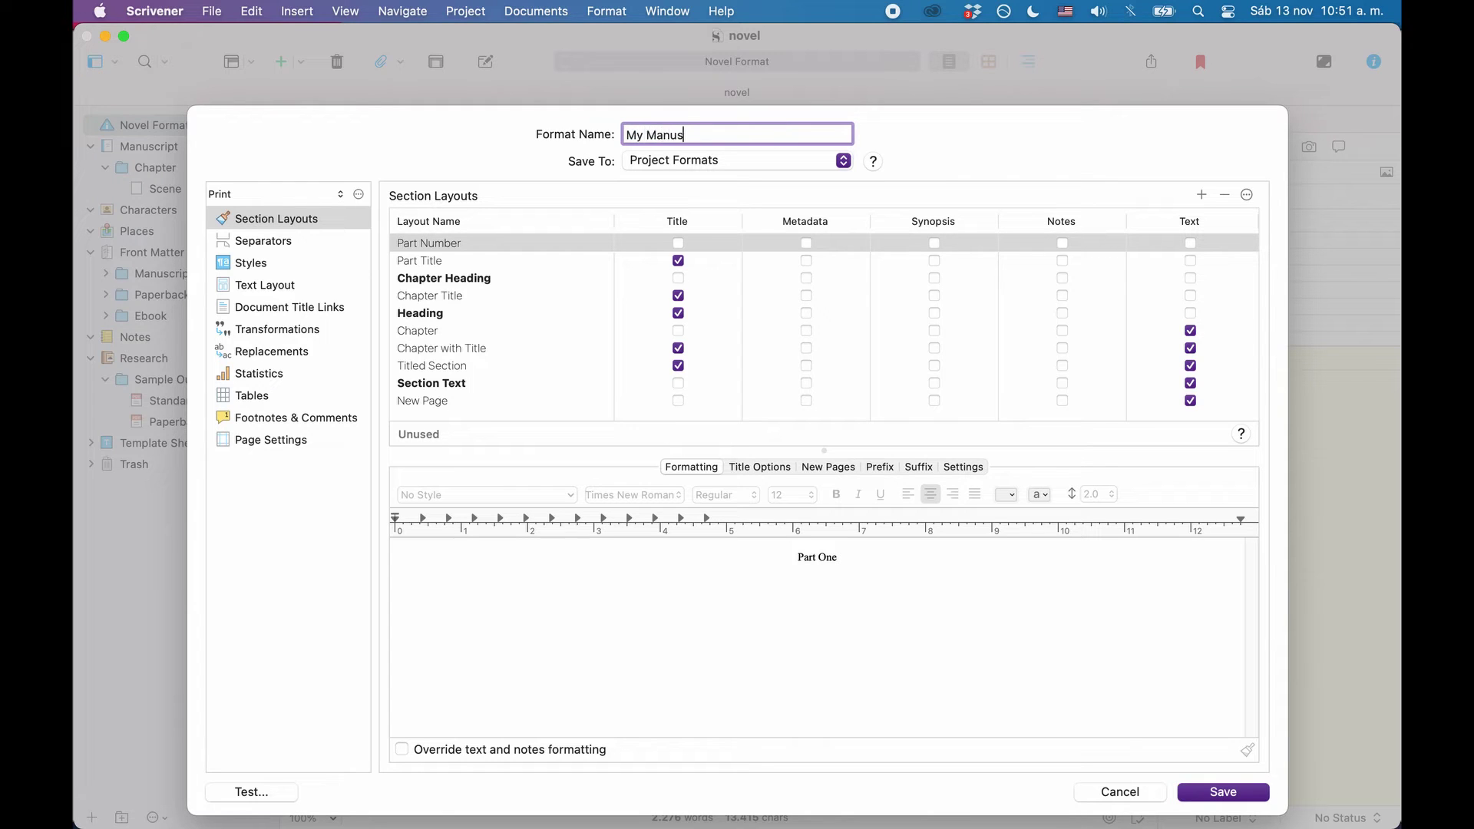
{"action": "type", "text": "cript"}
{"action": "left_click", "coordinate": [816, 163]}
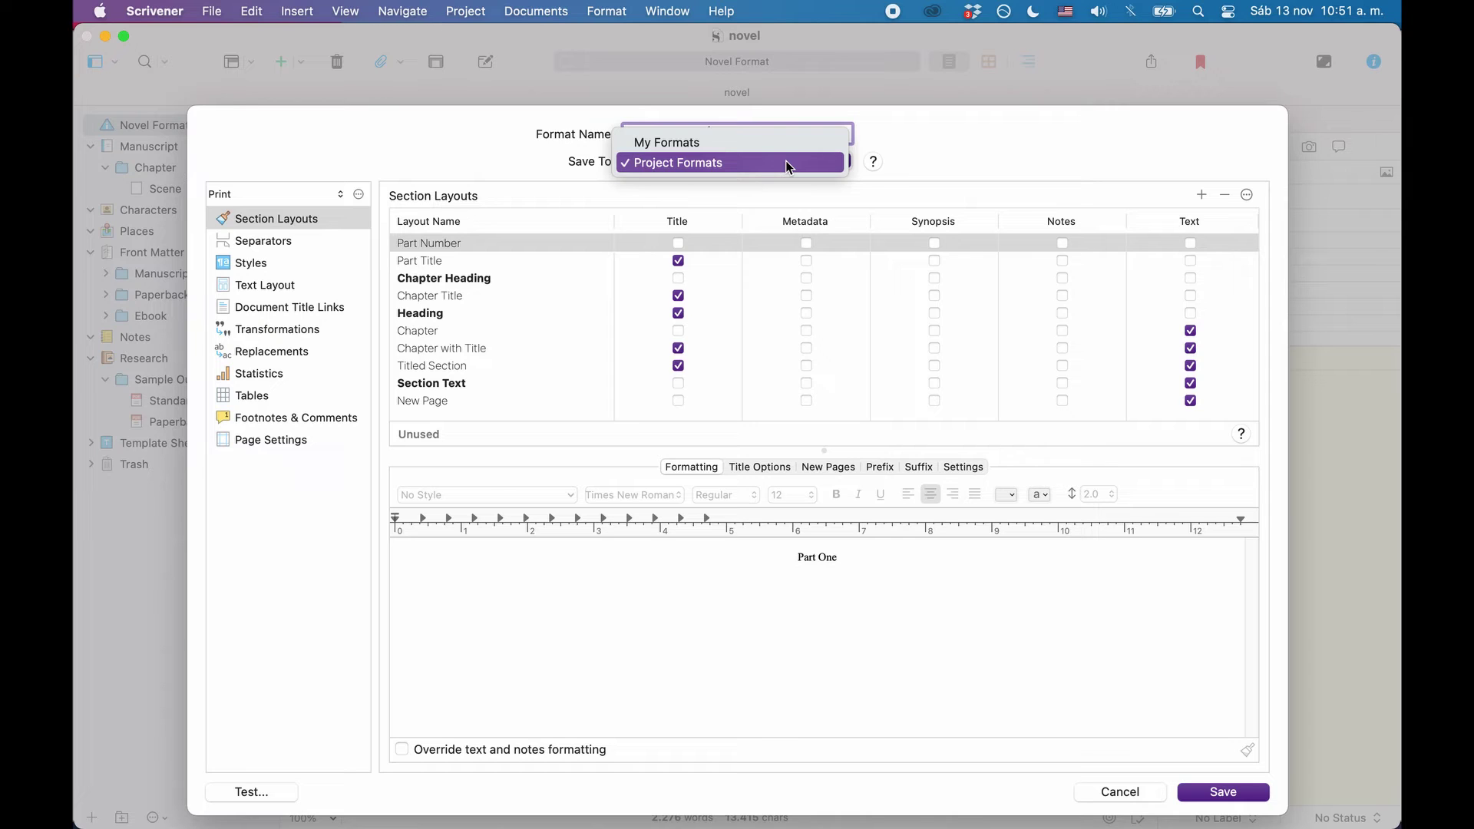
{"action": "left_click", "coordinate": [1000, 153]}
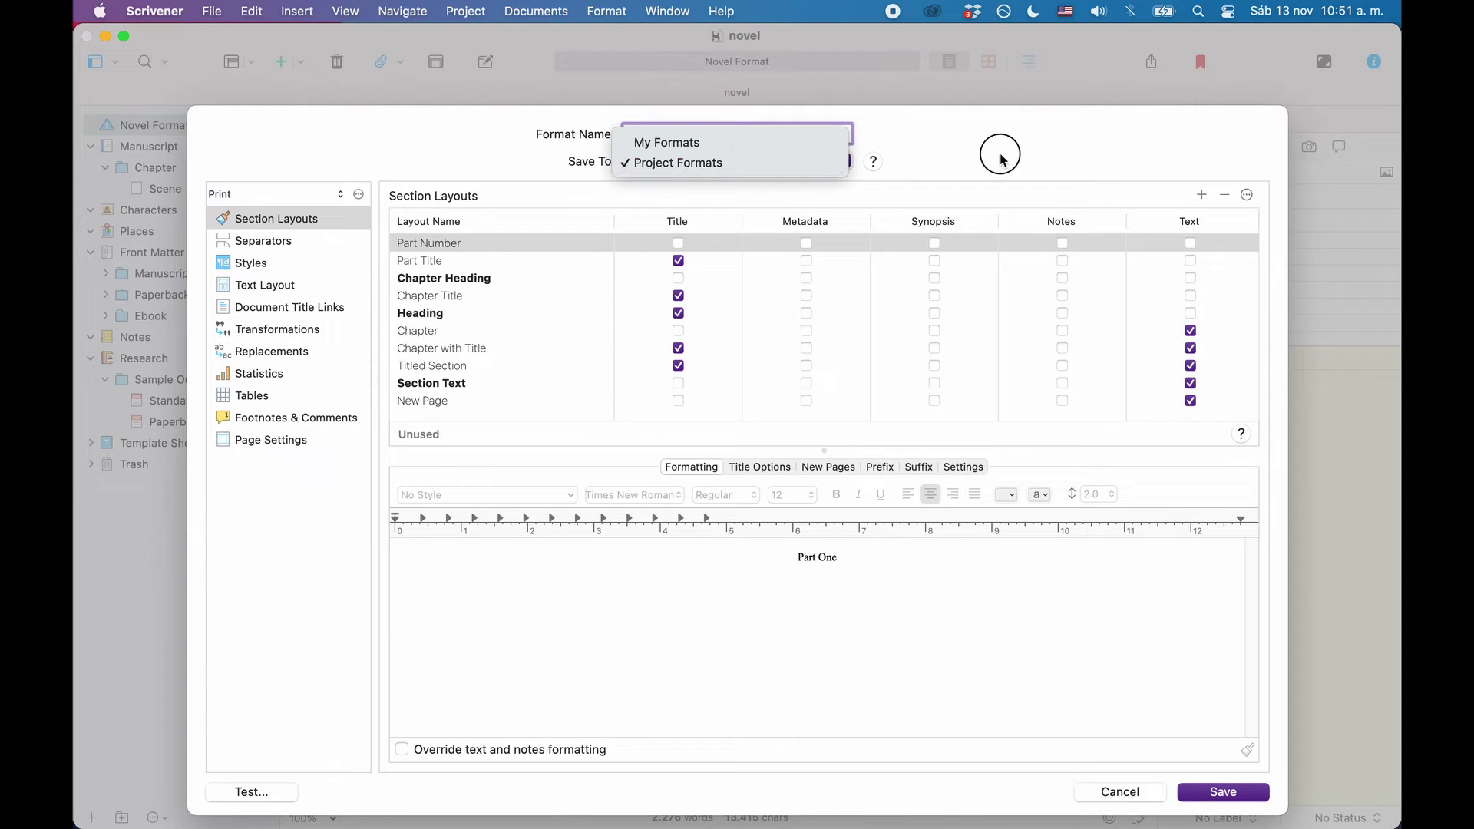
{"action": "left_click", "coordinate": [1136, 795]}
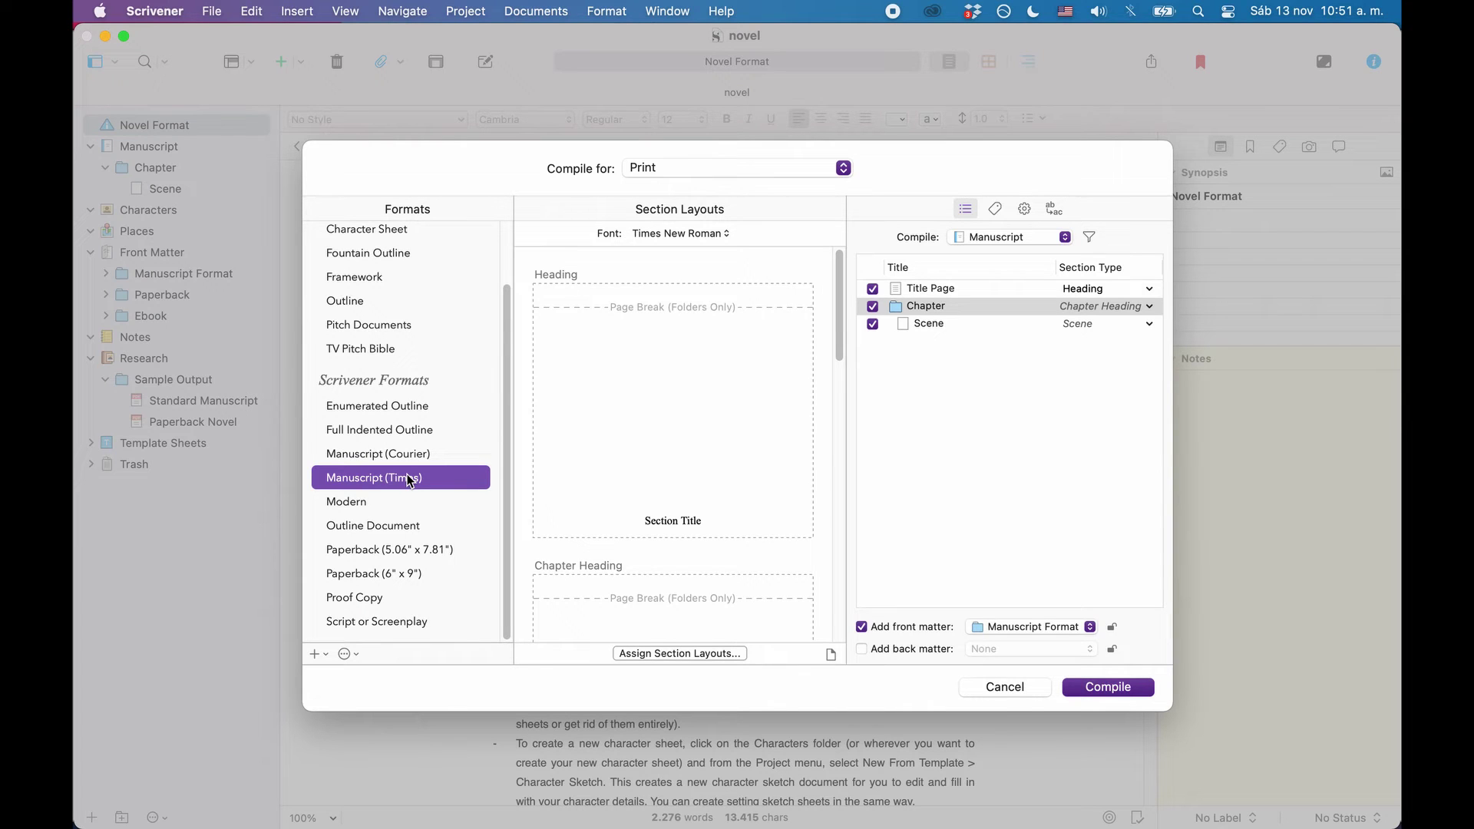
{"action": "scroll", "coordinate": [409, 480], "scroll_direction": "up", "scroll_amount": 3}
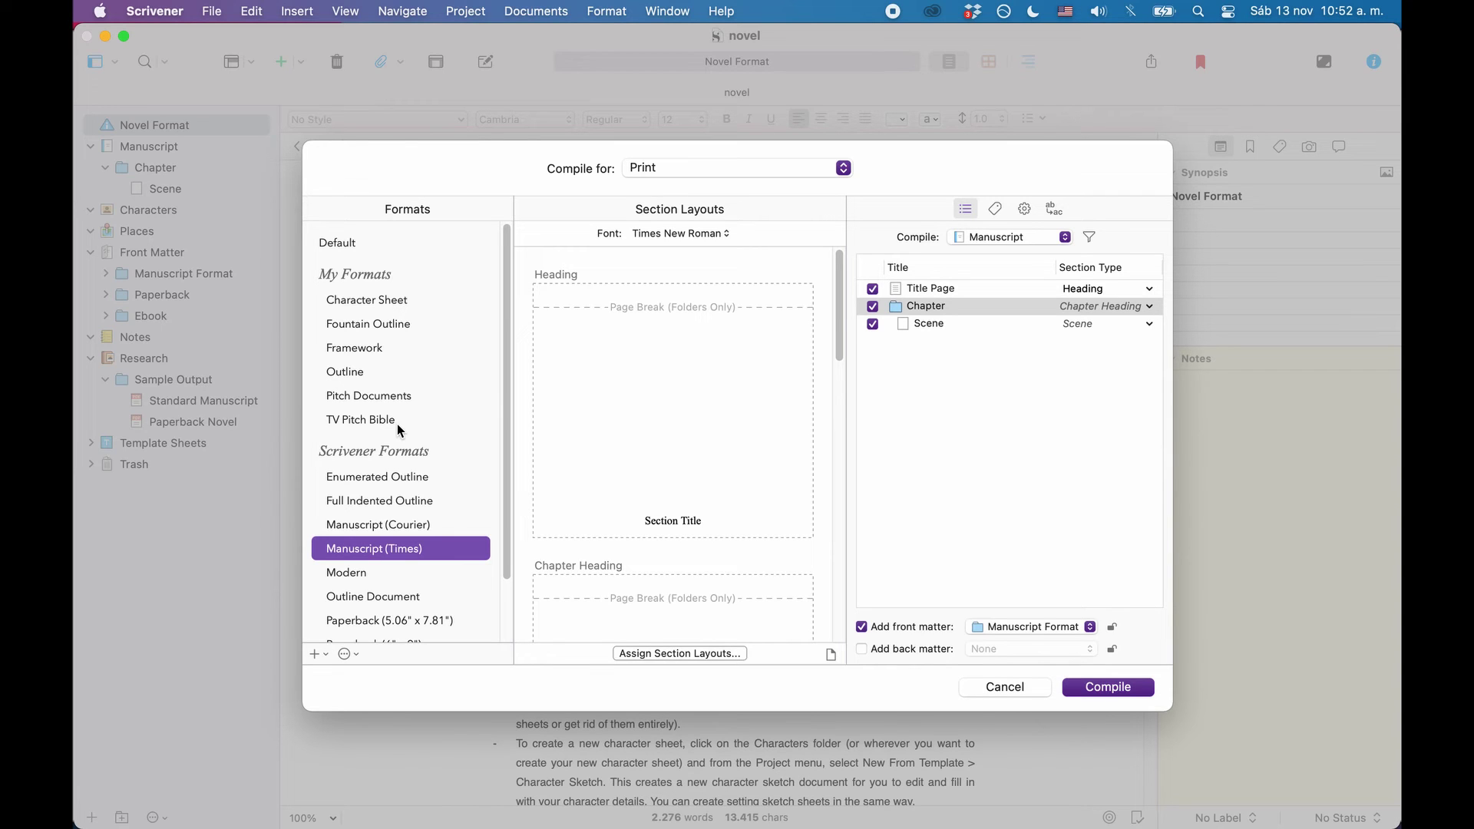
Duplicate the Manuscript (Times) format for editing and name the copy 'My Manuscript'.
{"action": "double_click", "coordinate": [376, 550]}
{"action": "left_click", "coordinate": [739, 371]}
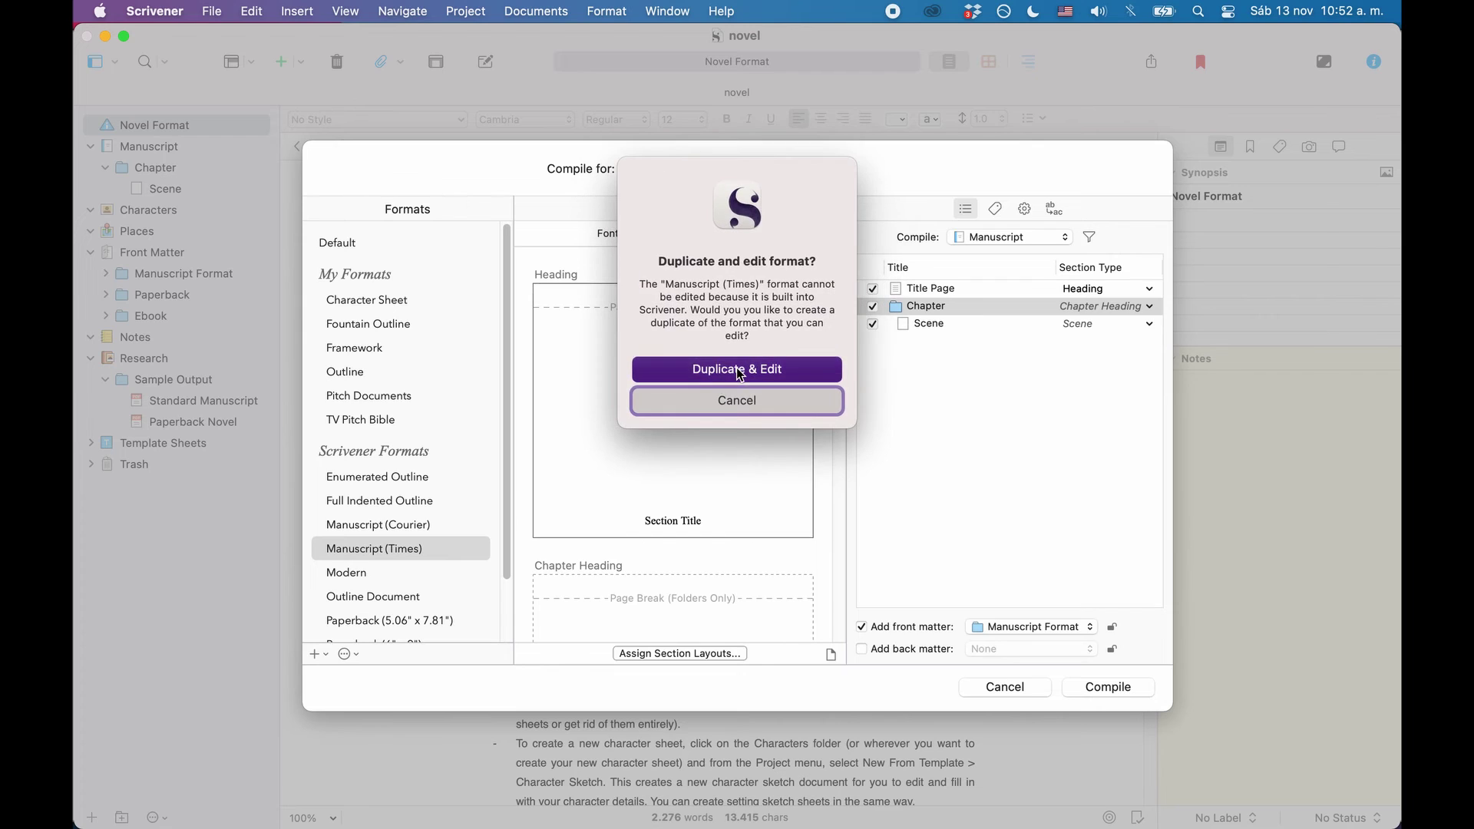
{"action": "type", "text": "My "}
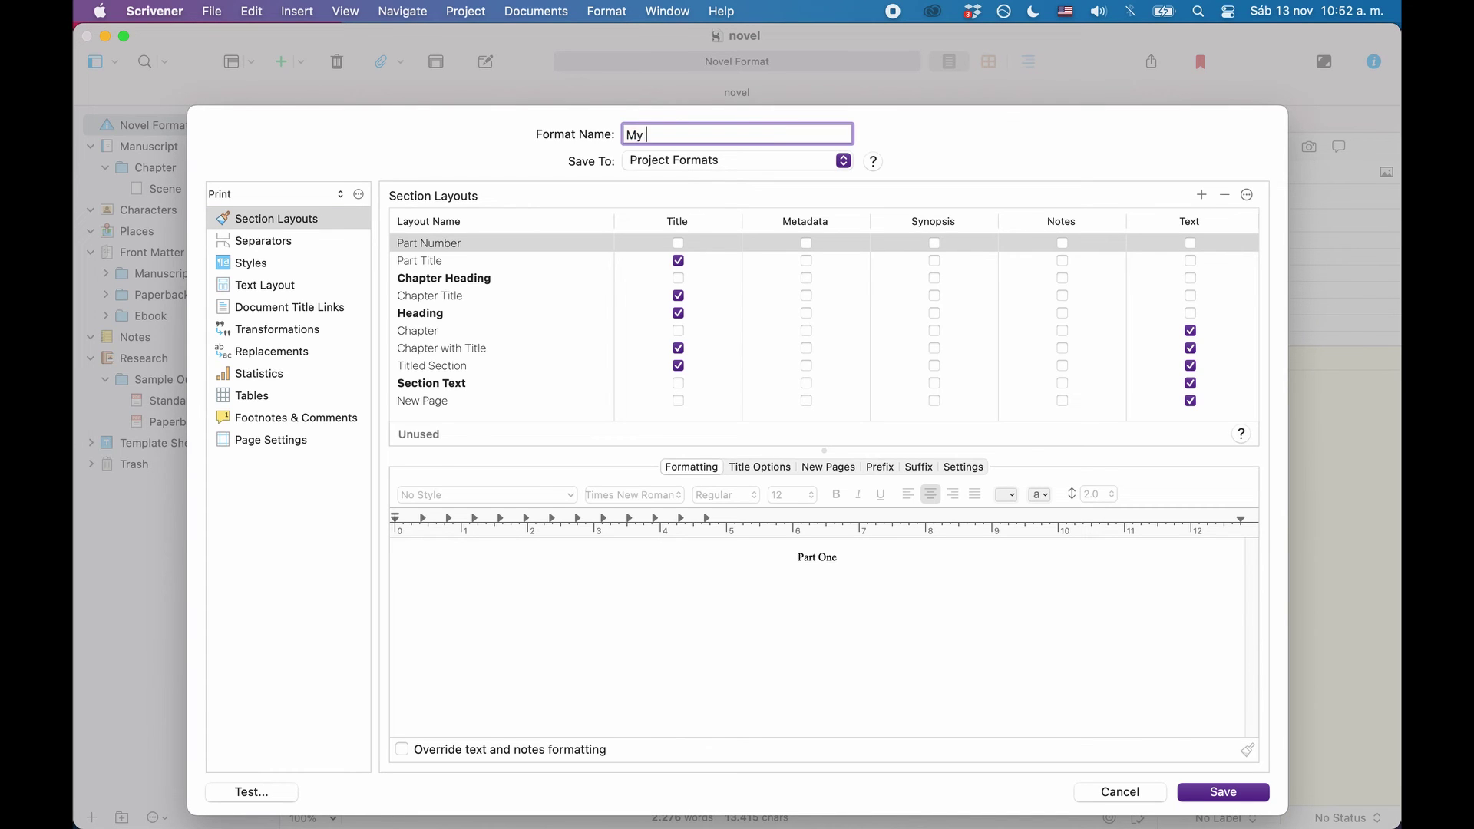
{"action": "type", "text": "Manuscript"}
Save the new format to Project Formats.
{"action": "left_click", "coordinate": [687, 154]}
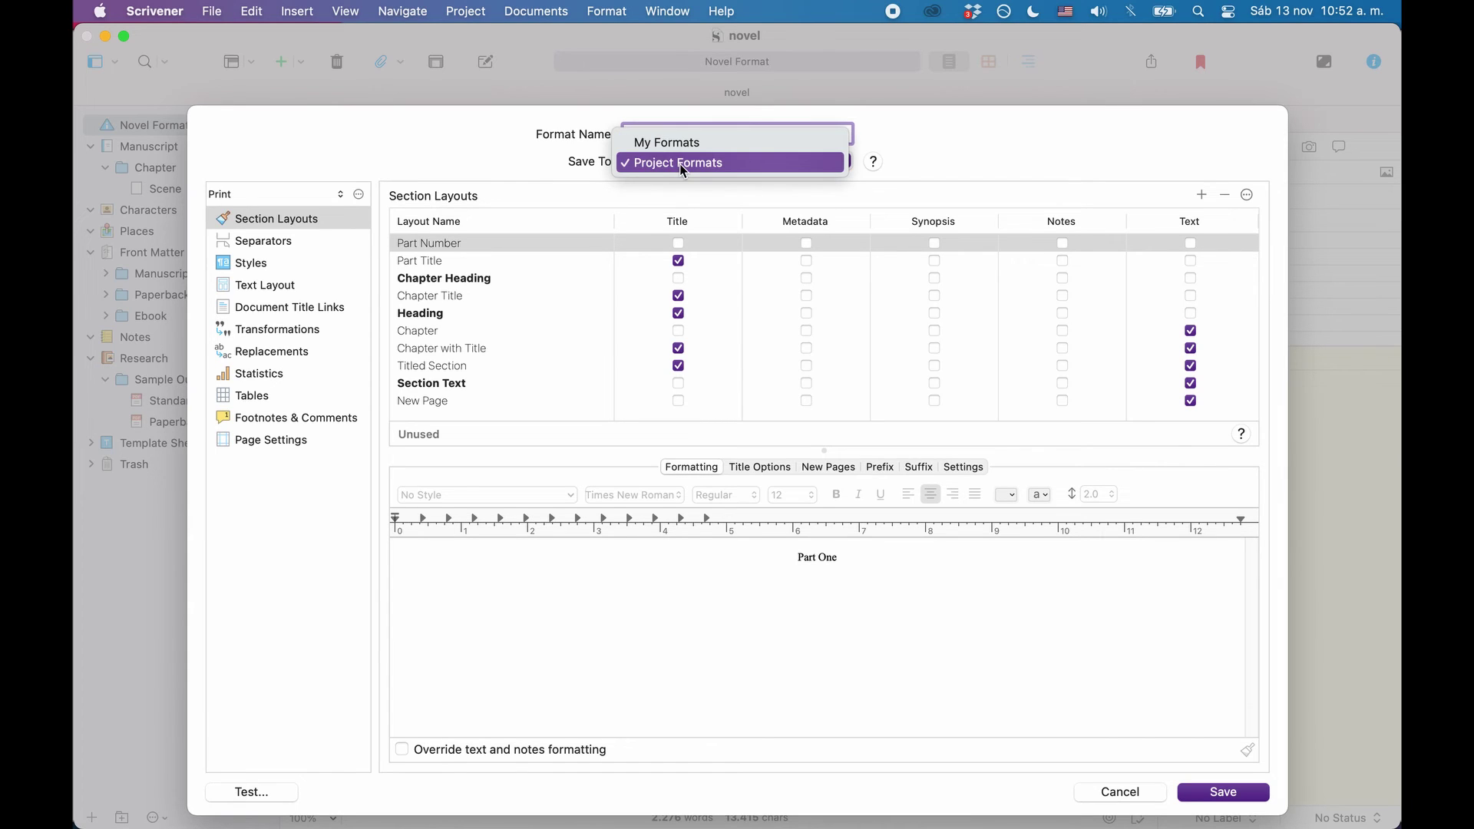
{"action": "left_click", "coordinate": [679, 164]}
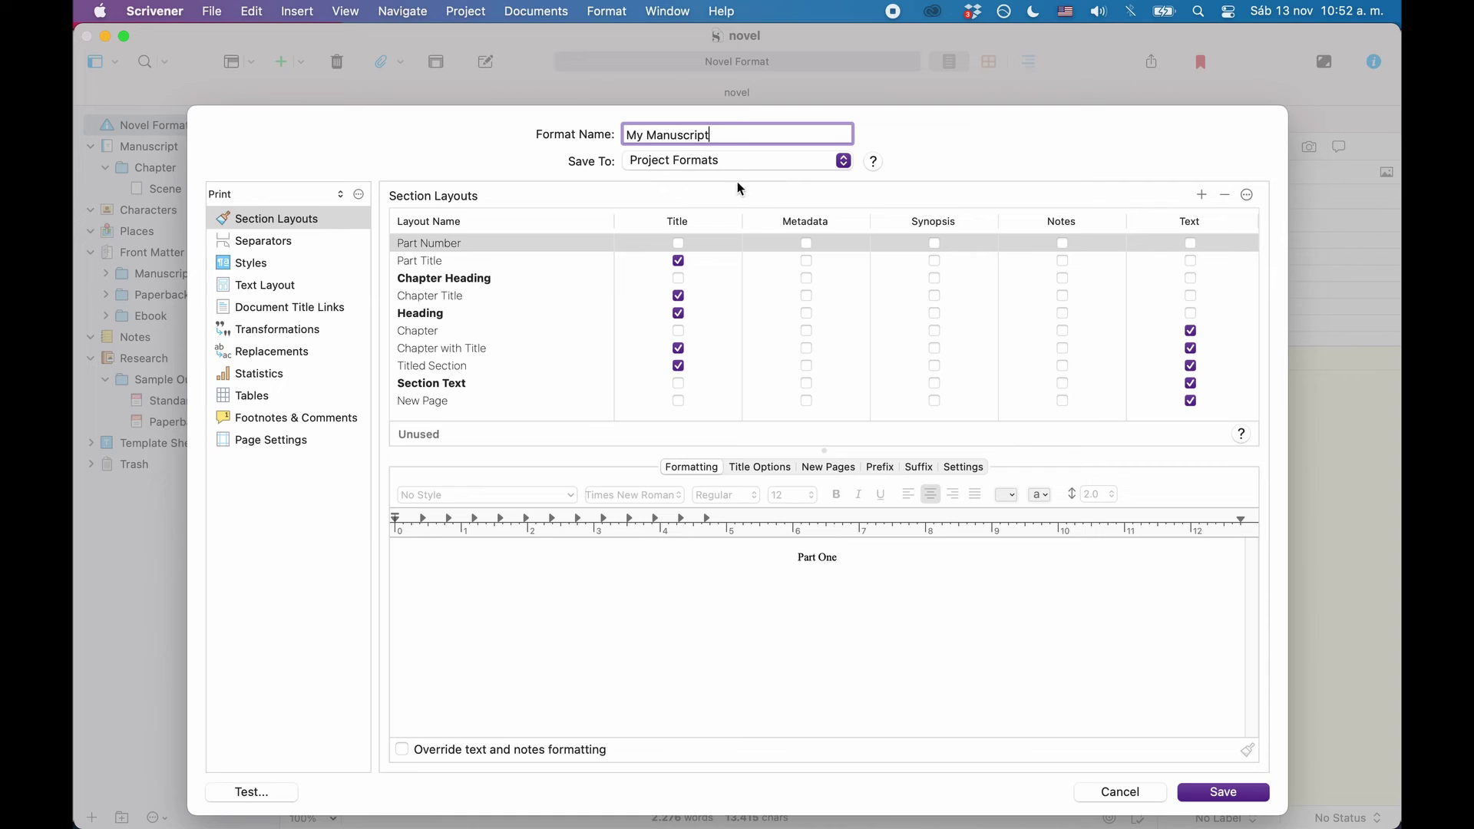
{"action": "left_click", "coordinate": [1225, 792]}
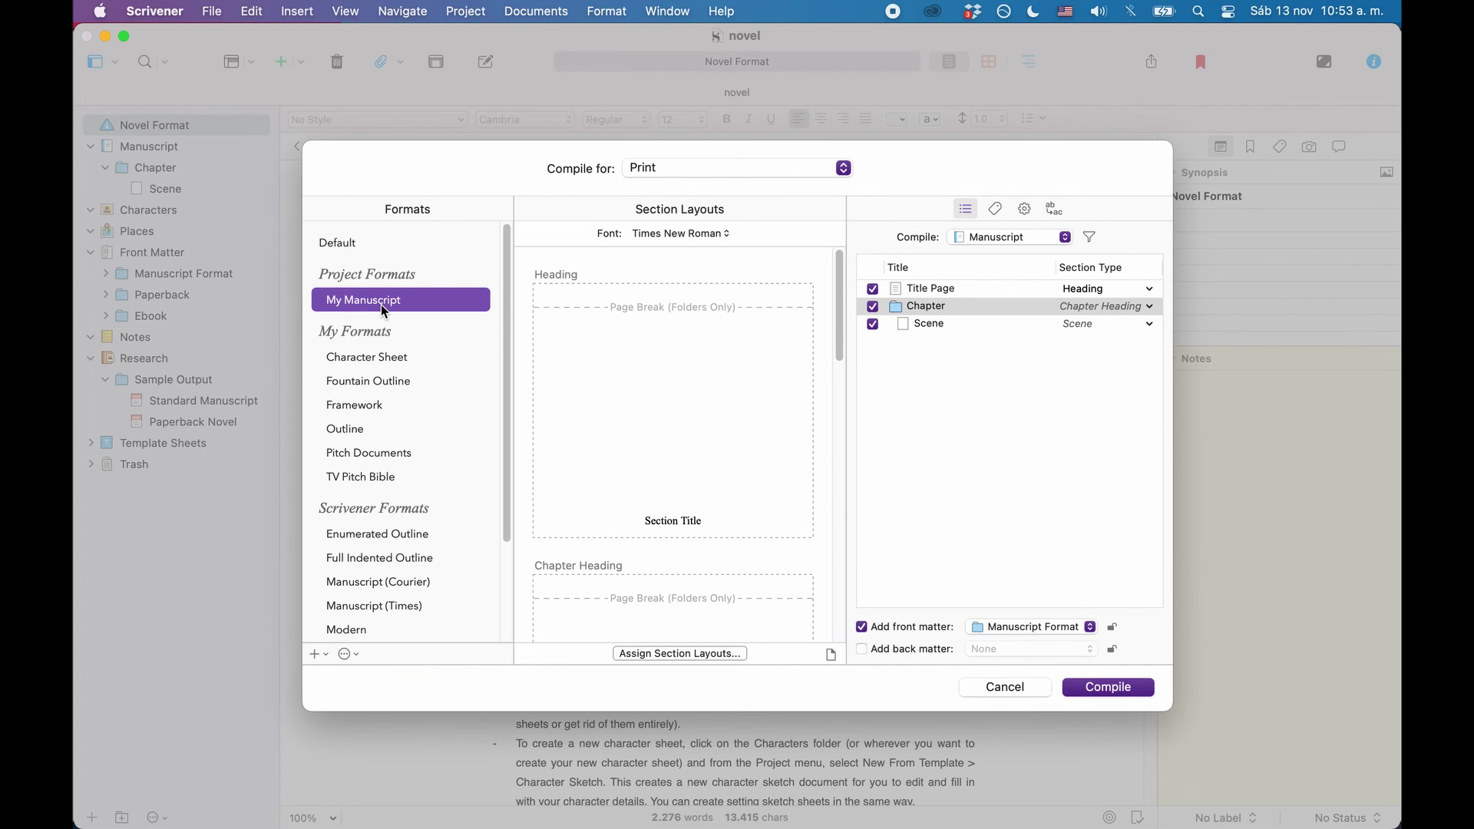
Show the gear menu's management actions for the compile formats.
{"action": "left_click", "coordinate": [353, 653]}
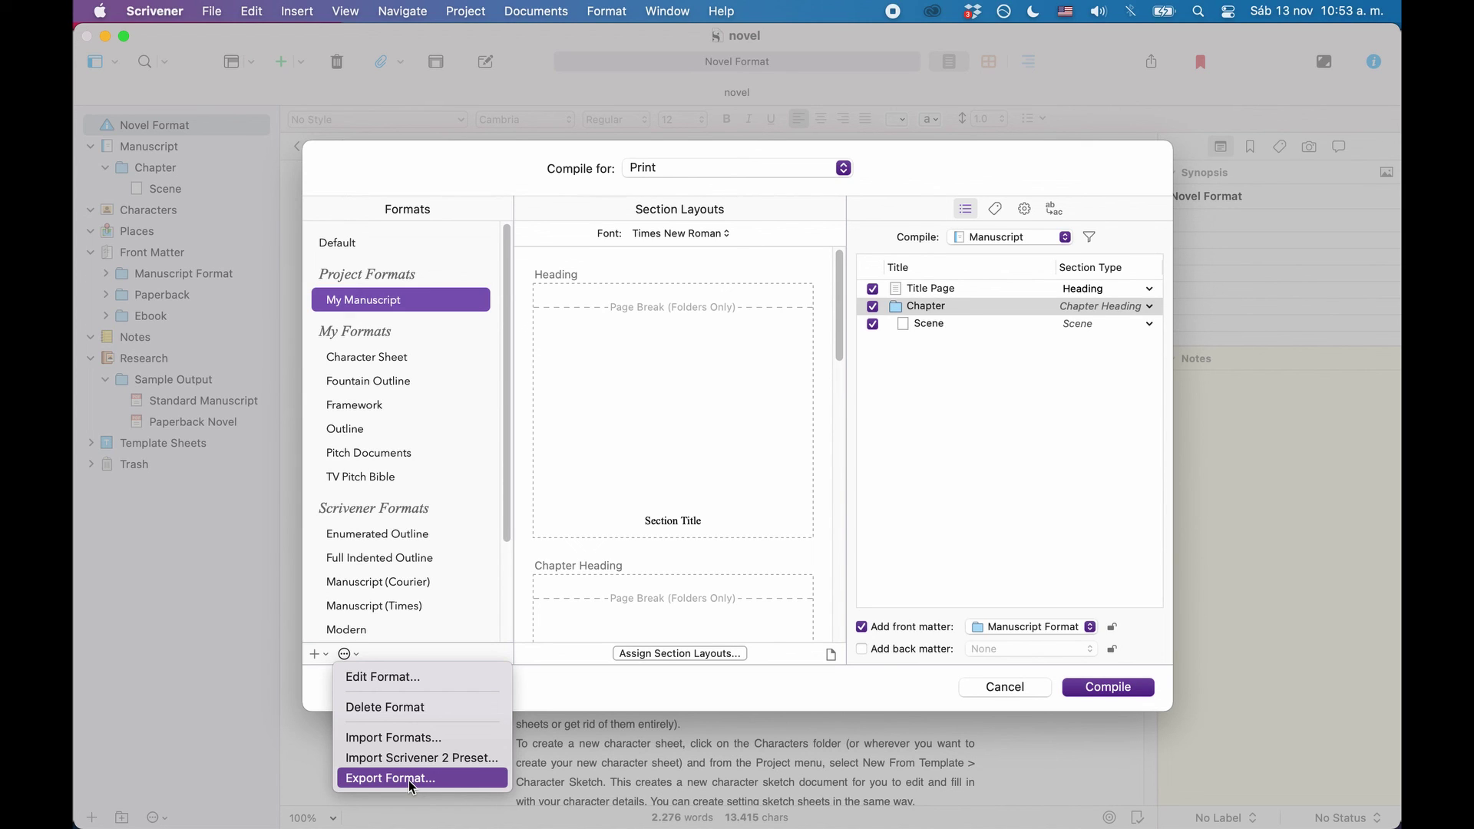
Close the gear menu and show the context menu for My Manuscript.
{"action": "left_click", "coordinate": [372, 298]}
{"action": "right_click", "coordinate": [371, 298]}
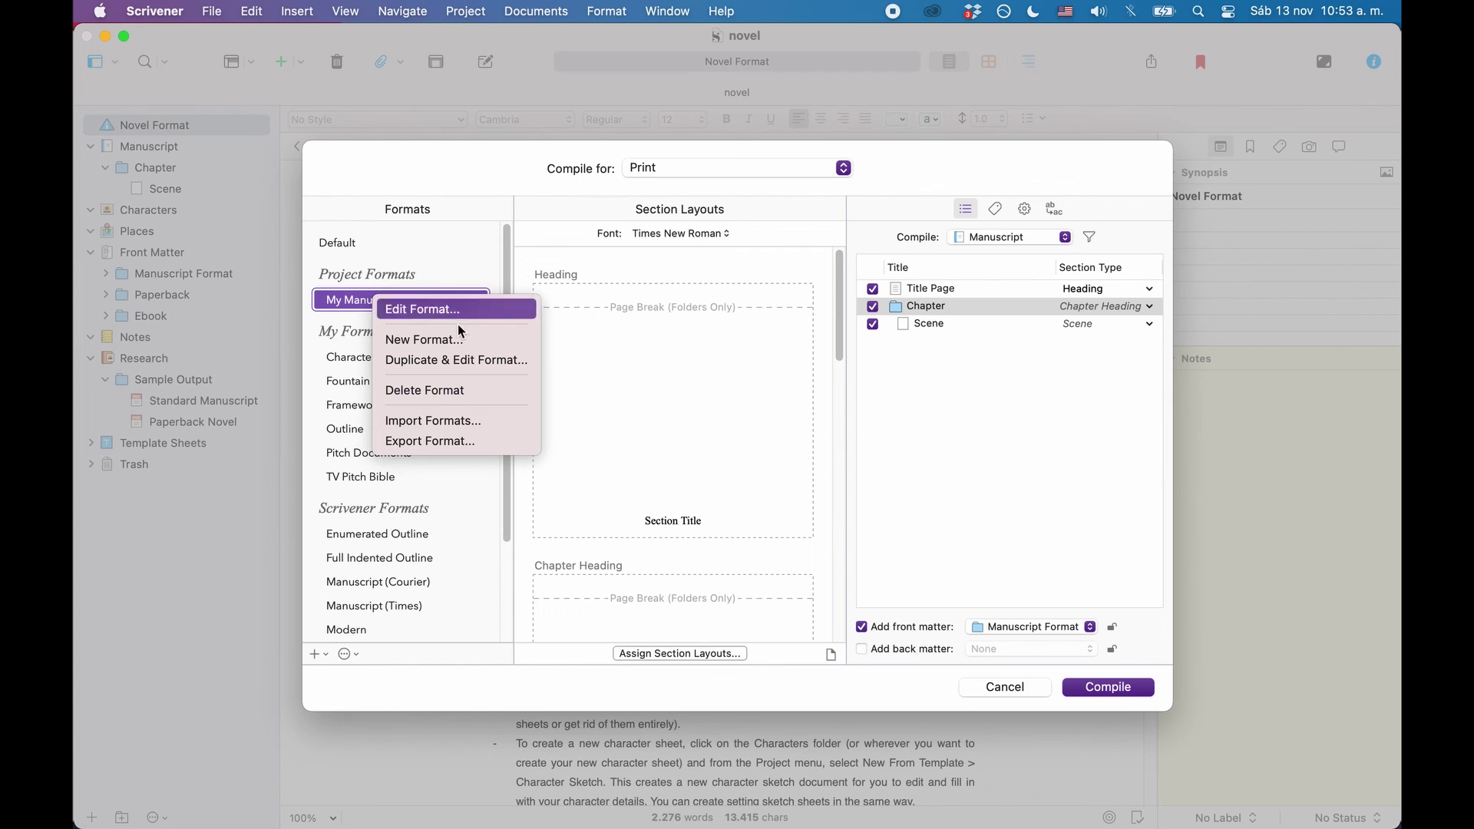